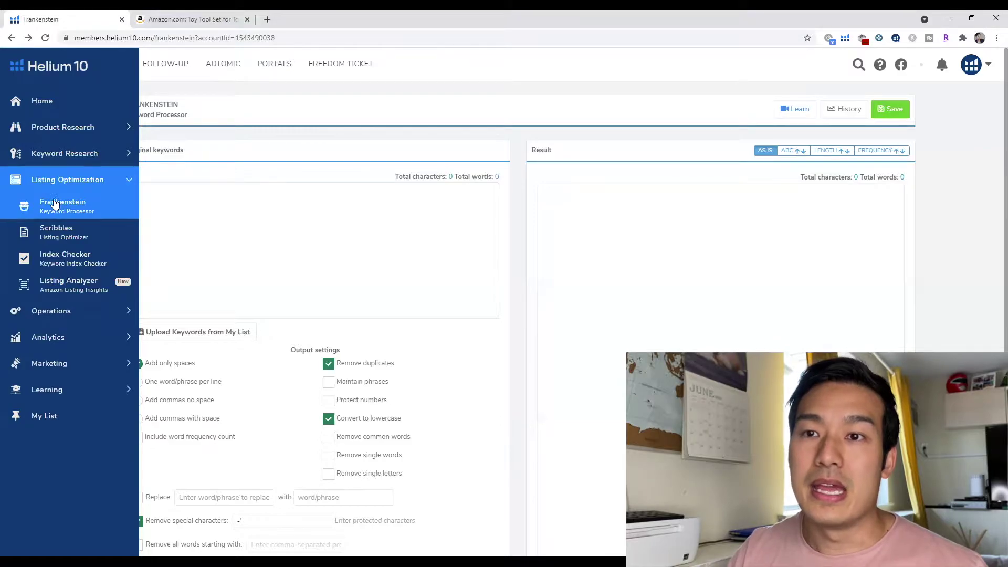
# - Open Listing Analyzer and copy the ASIN B07N7RJ36B from the address of the toy tool set's Amazon page
pyautogui.click(68, 295)
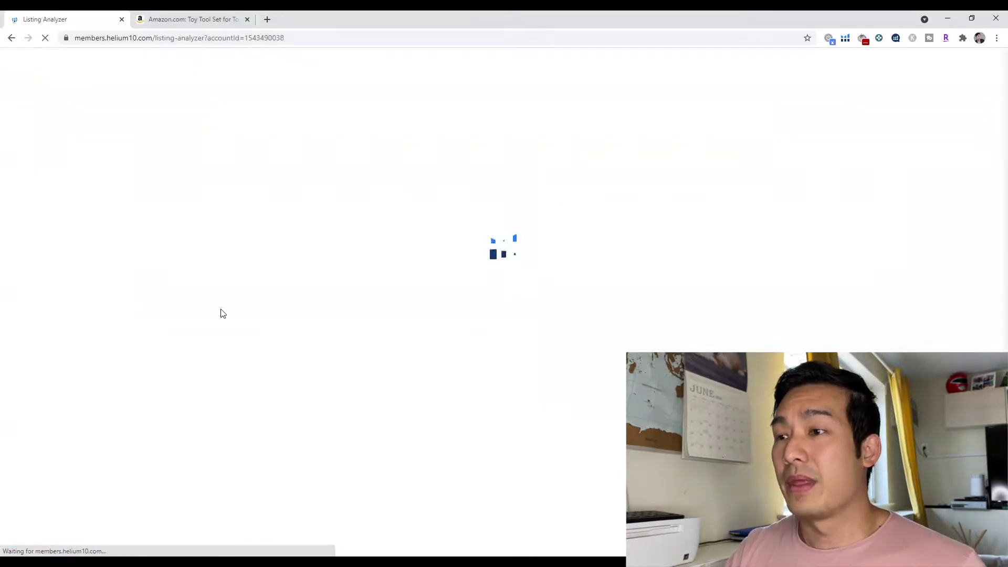
pyautogui.click(401, 281)
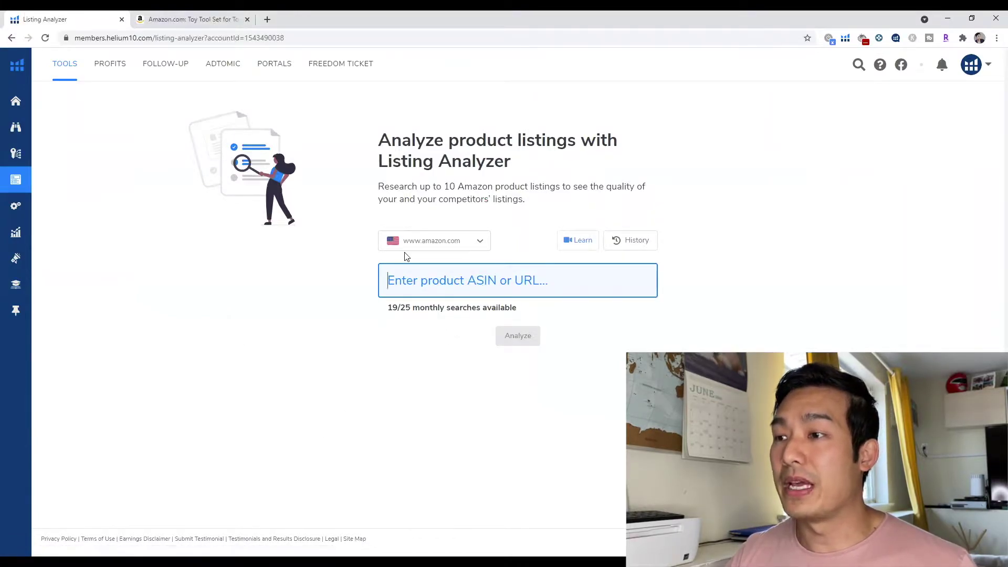
pyautogui.click(207, 19)
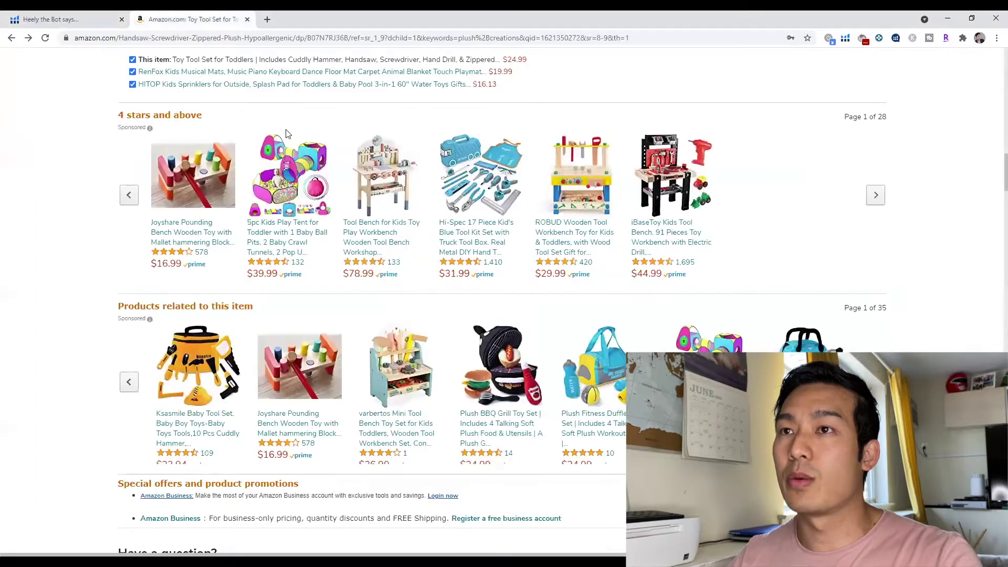
pyautogui.scroll(10, 420, 347)
pyautogui.scroll(3, 431, 342)
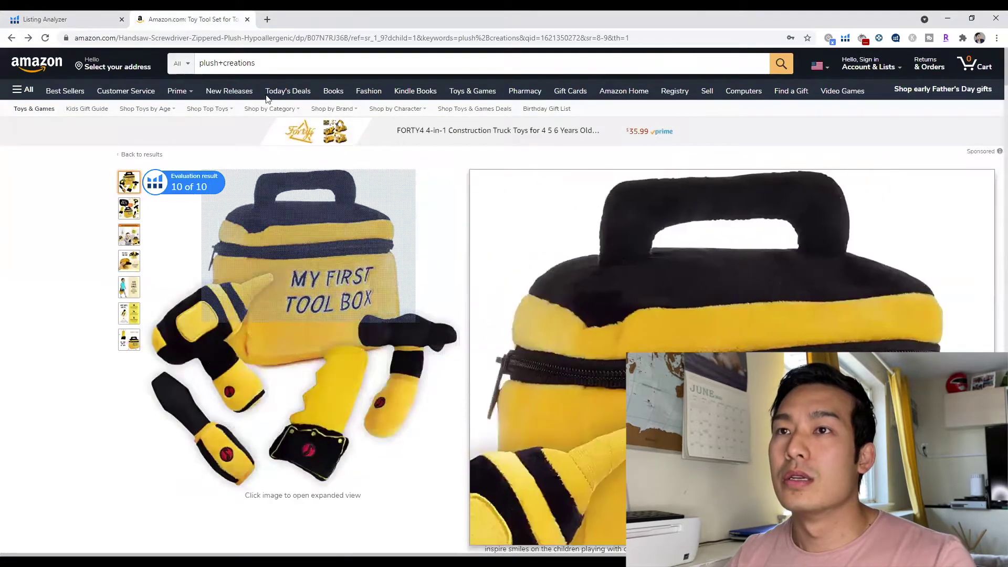
pyautogui.click(326, 42)
pyautogui.doubleClick(365, 38)
pyautogui.hotkey('ctrl', 'c')
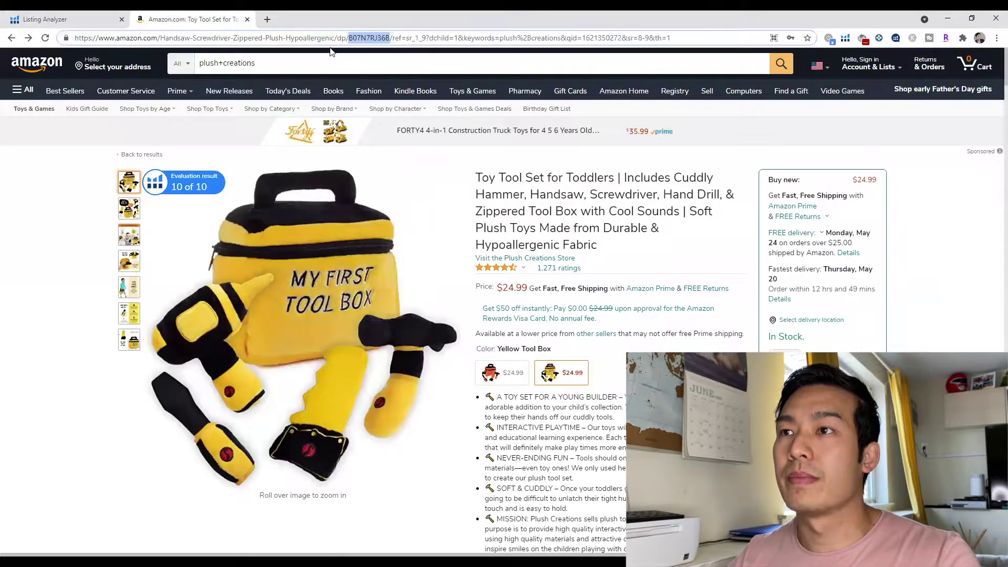
# - Analyze ASIN B07N7RJ36B in Listing Analyzer and review its listing quality, market and keyword sections
pyautogui.click(119, 17)
pyautogui.hotkey('ctrl', 'v')
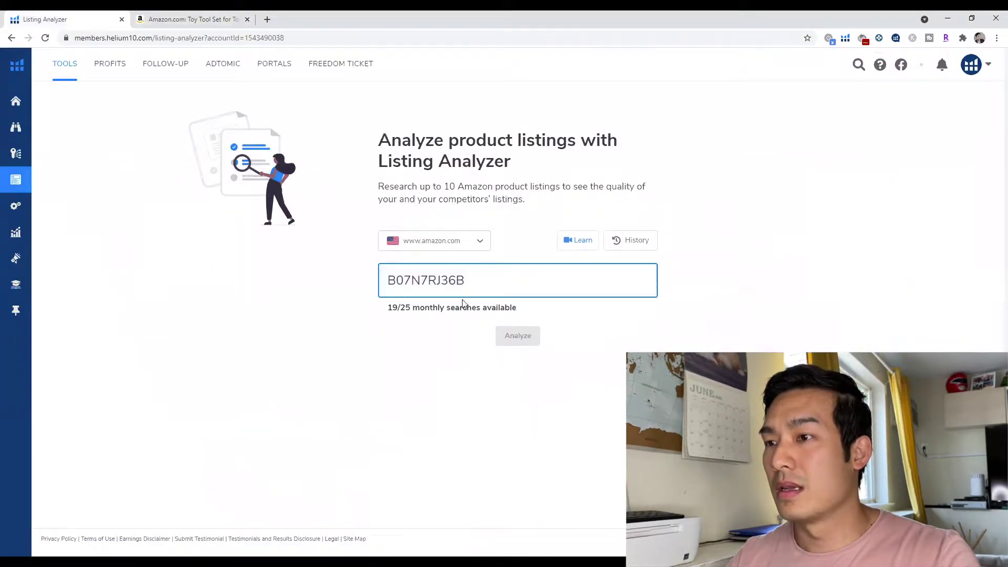
pyautogui.click(527, 342)
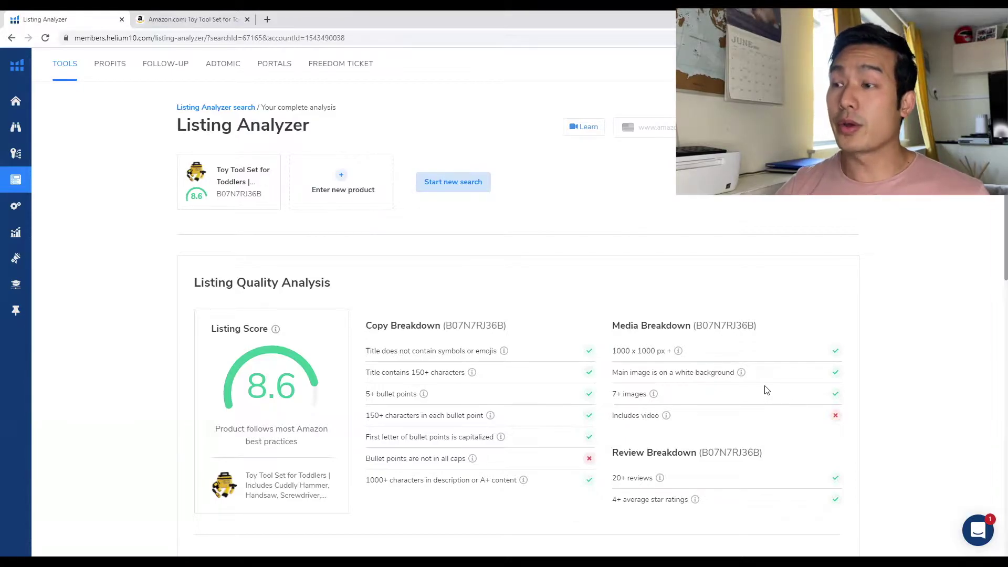
pyautogui.scroll(-6, 764, 390)
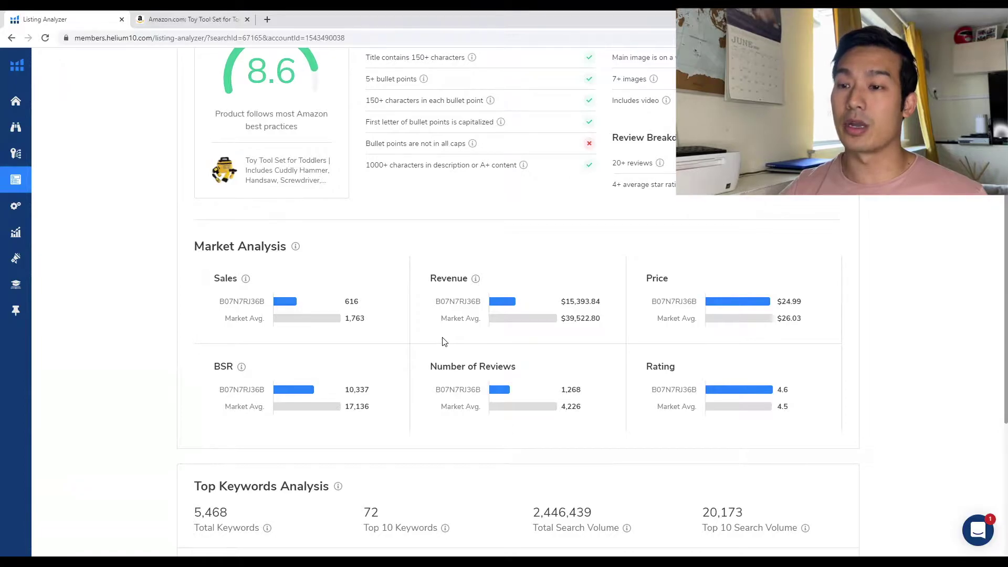
pyautogui.scroll(6, 443, 342)
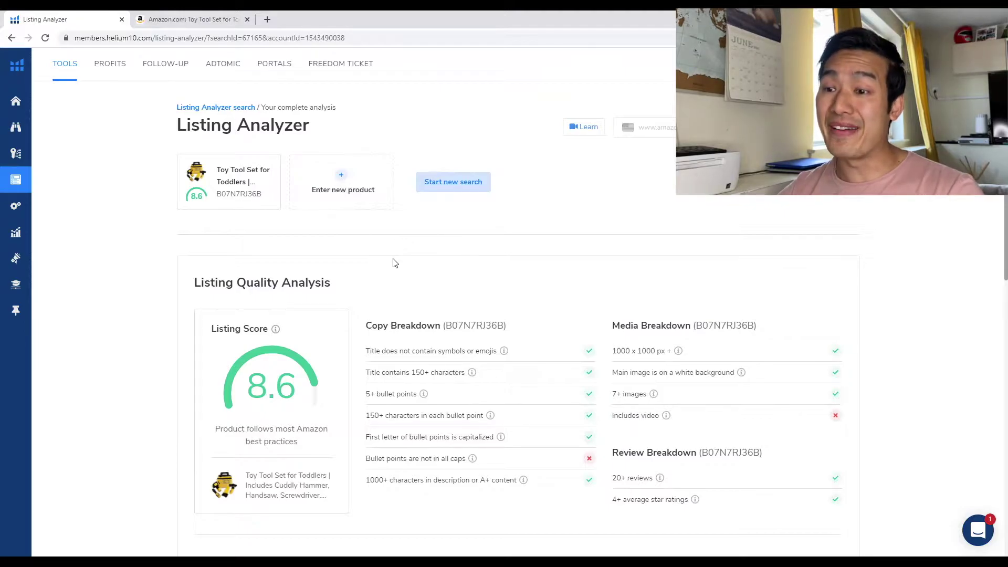
pyautogui.scroll(-4, 395, 263)
pyautogui.scroll(-6, 405, 269)
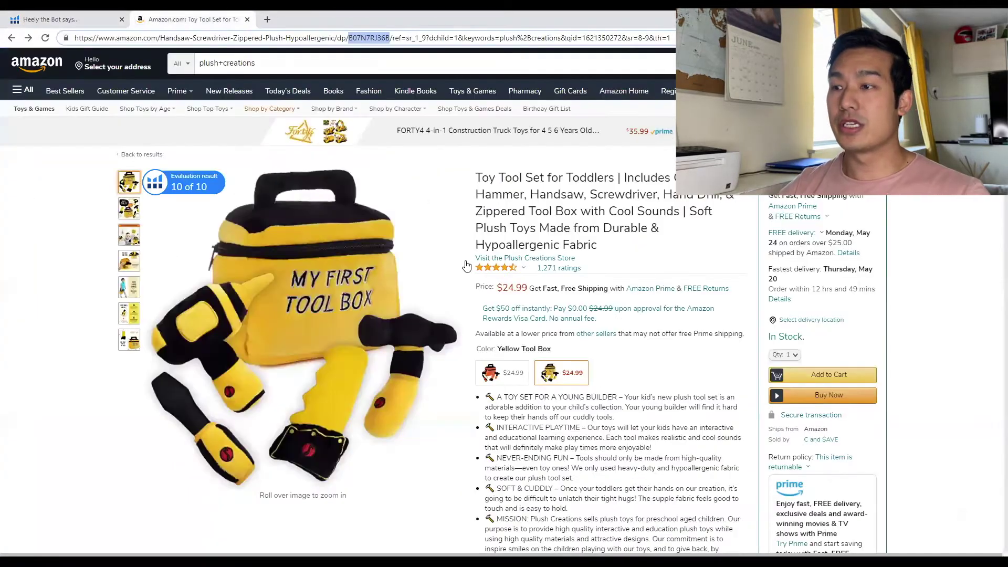
# - Open the sponsored Hi-Spec 17 Piece Kid's Blue Tool Kit listing in a new tab and copy ASIN B07P8LJY8D from its address
pyautogui.scroll(-3, 476, 332)
pyautogui.scroll(-15, 475, 333)
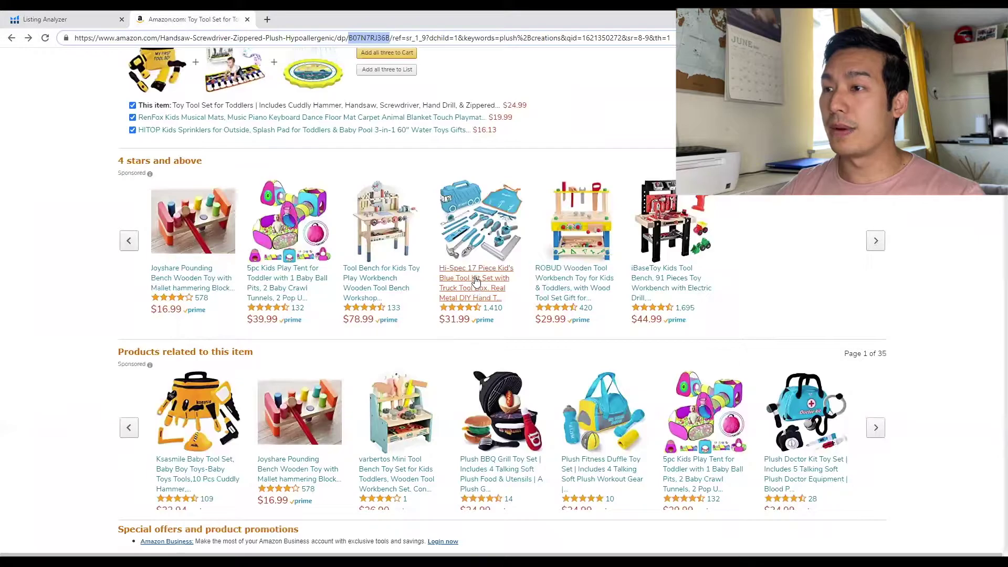
pyautogui.rightClick(475, 281)
pyautogui.click(504, 288)
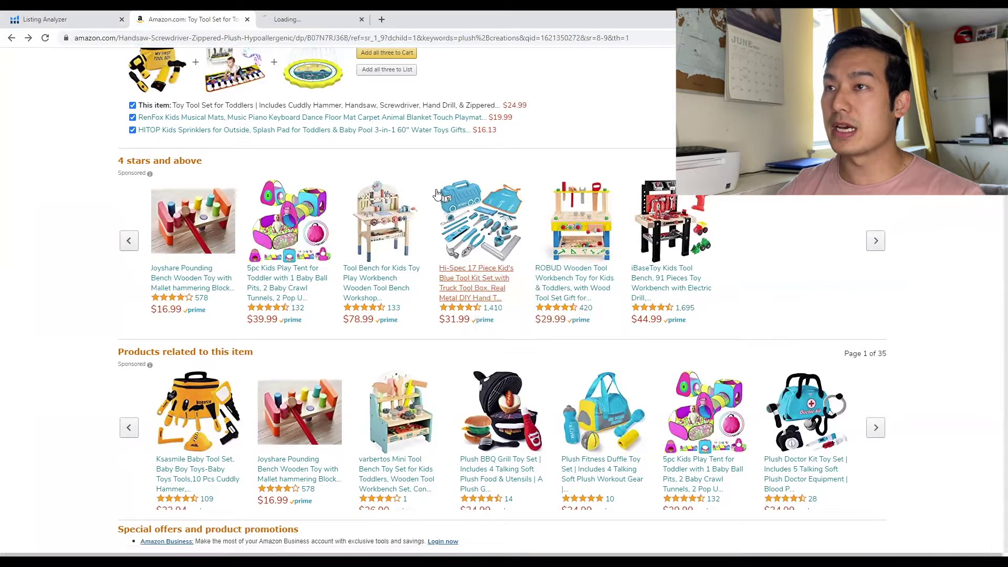
pyautogui.click(294, 19)
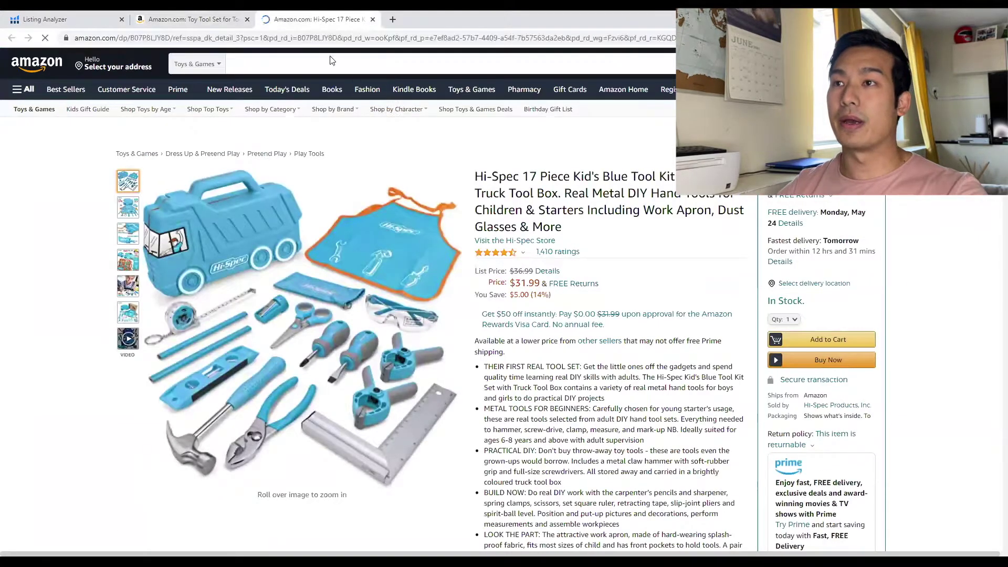
pyautogui.click(324, 37)
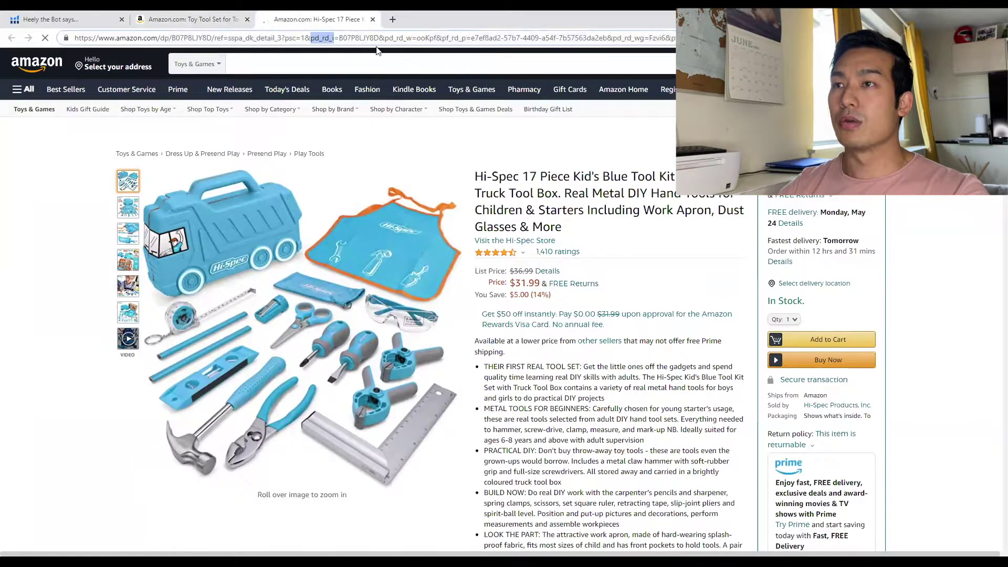
pyautogui.doubleClick(360, 38)
pyautogui.hotkey('ctrl', 'c')
# - Add ASIN B07P8LJY8D as a second product in Listing Analyzer and analyze both listings together
pyautogui.click(113, 19)
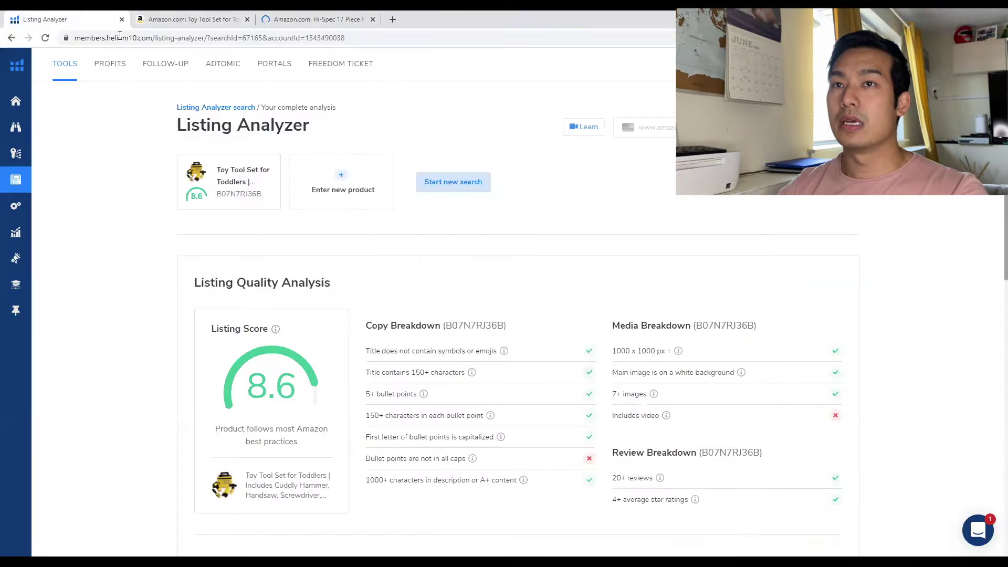
pyautogui.click(353, 188)
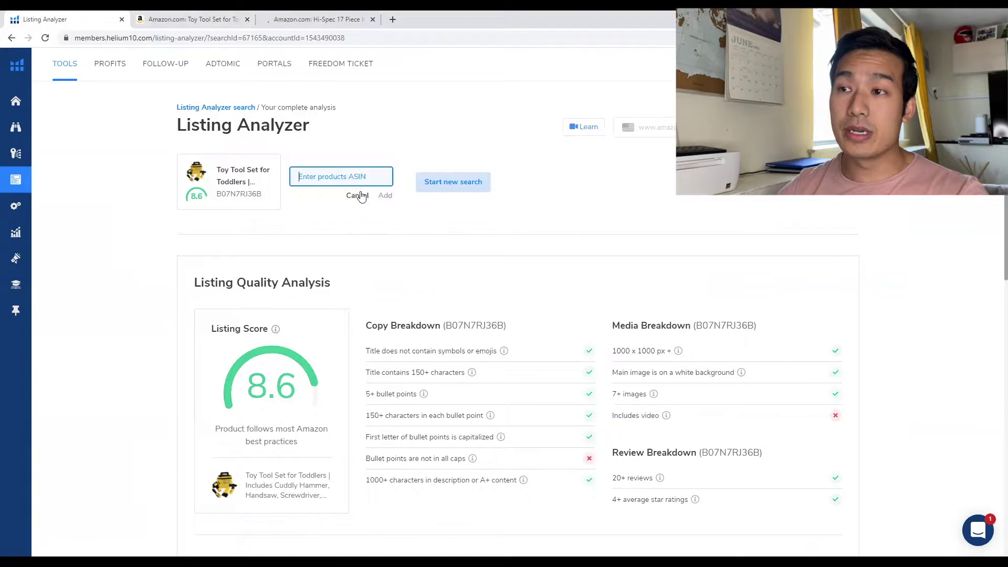
pyautogui.hotkey('ctrl', 'v')
pyautogui.click(386, 196)
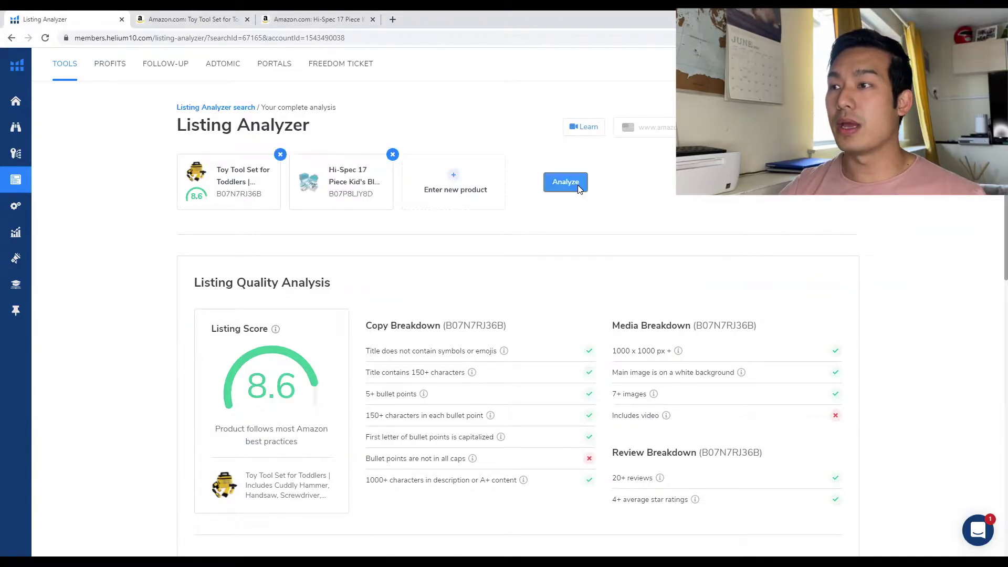
pyautogui.click(577, 184)
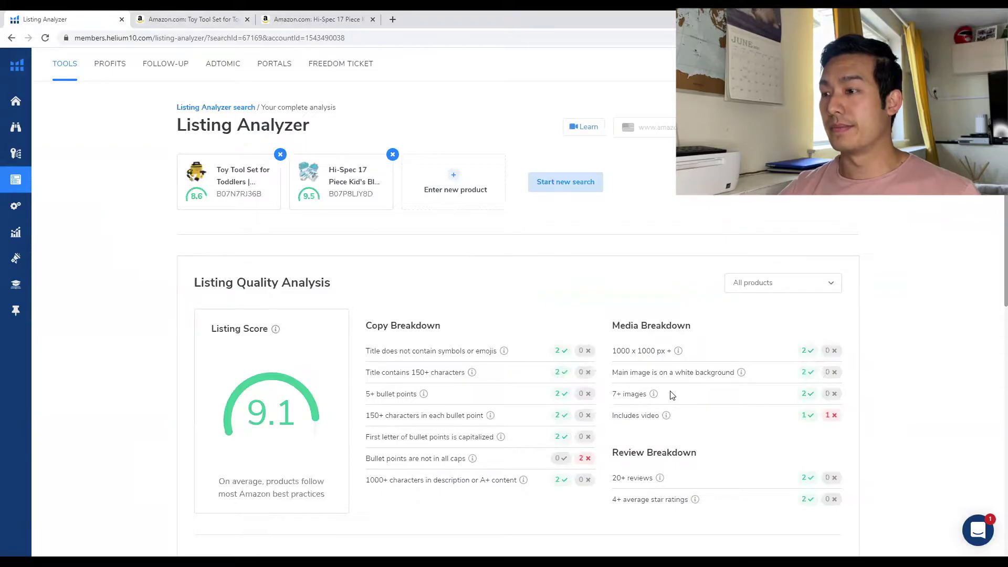
# - Examine the combined copy, media and review breakdowns, the market averages and the shared top keywords of both products
pyautogui.scroll(-2, 756, 288)
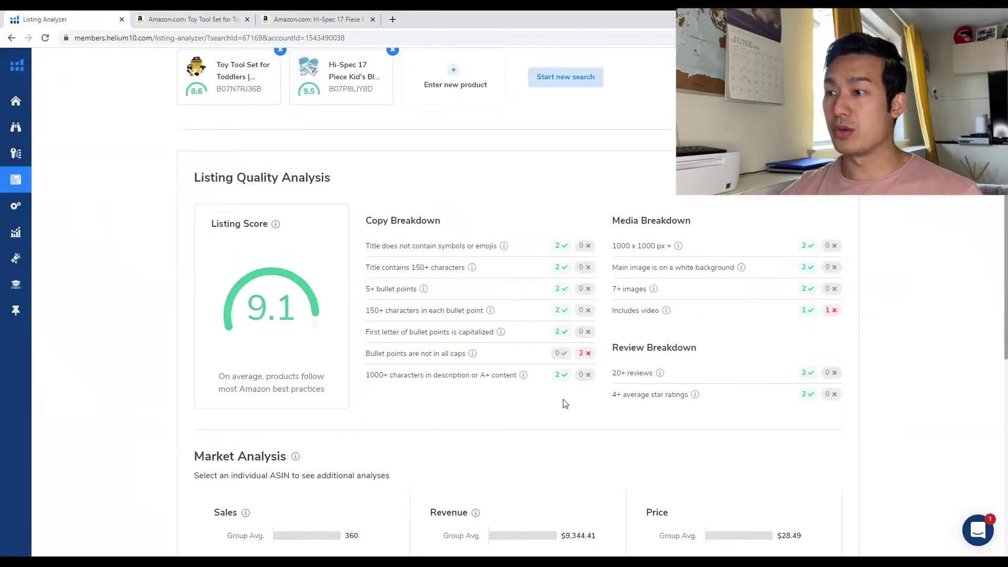
pyautogui.moveTo(606, 358); pyautogui.dragTo(444, 354)
pyautogui.click(390, 353)
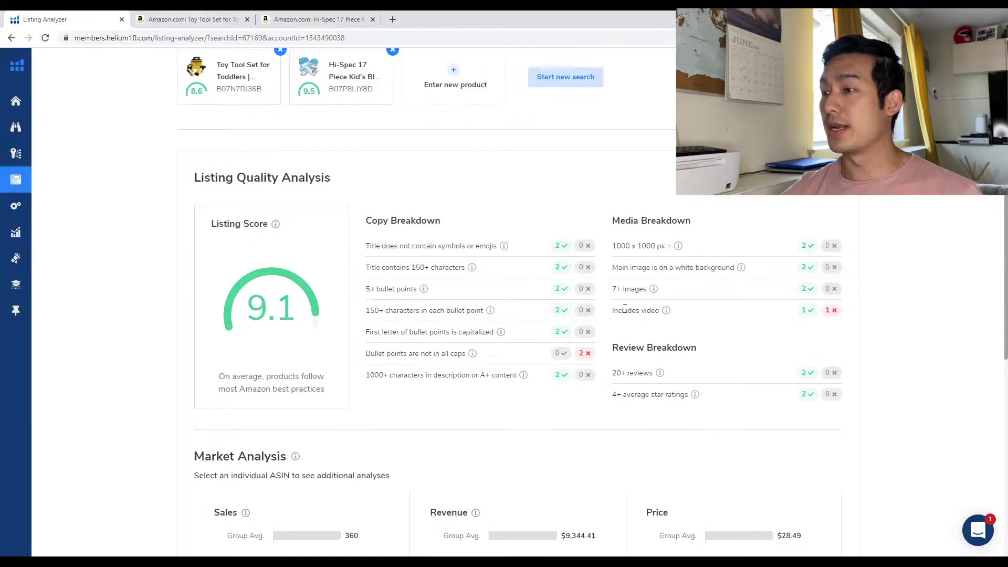
pyautogui.moveTo(808, 315)
pyautogui.scroll(-4, 665, 318)
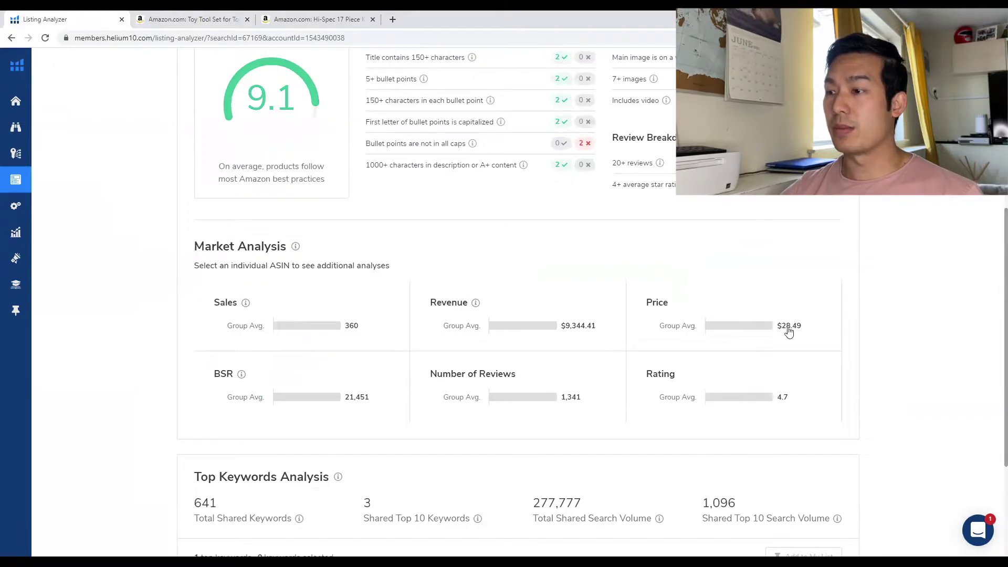
pyautogui.scroll(3, 887, 302)
pyautogui.scroll(-6, 896, 289)
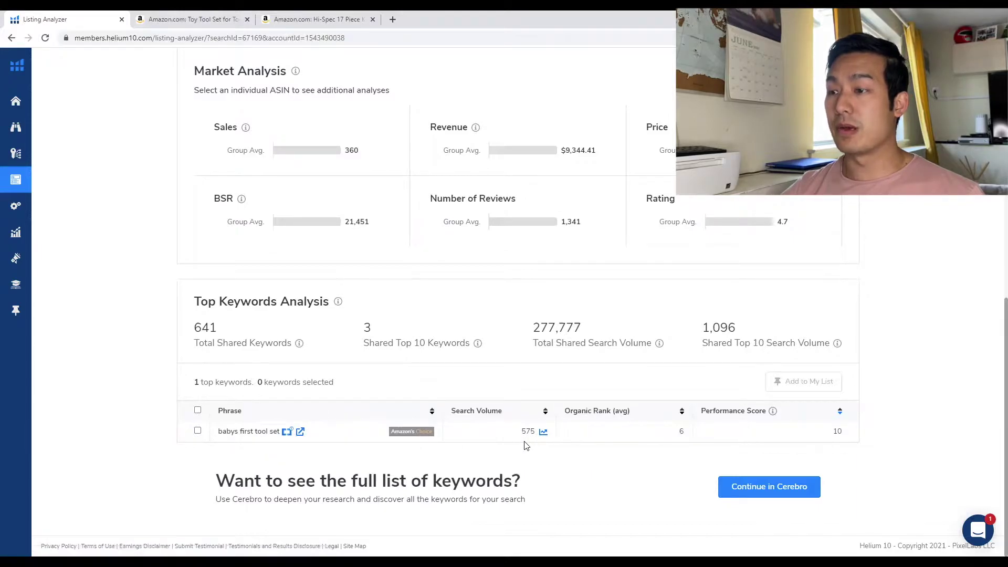
pyautogui.moveTo(241, 436); pyautogui.dragTo(486, 446)
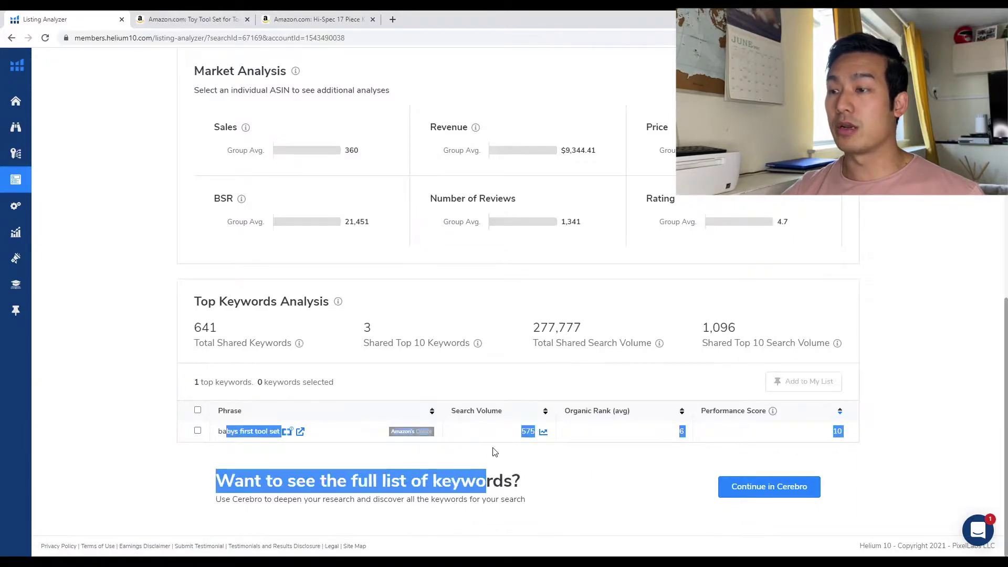
pyautogui.click(515, 447)
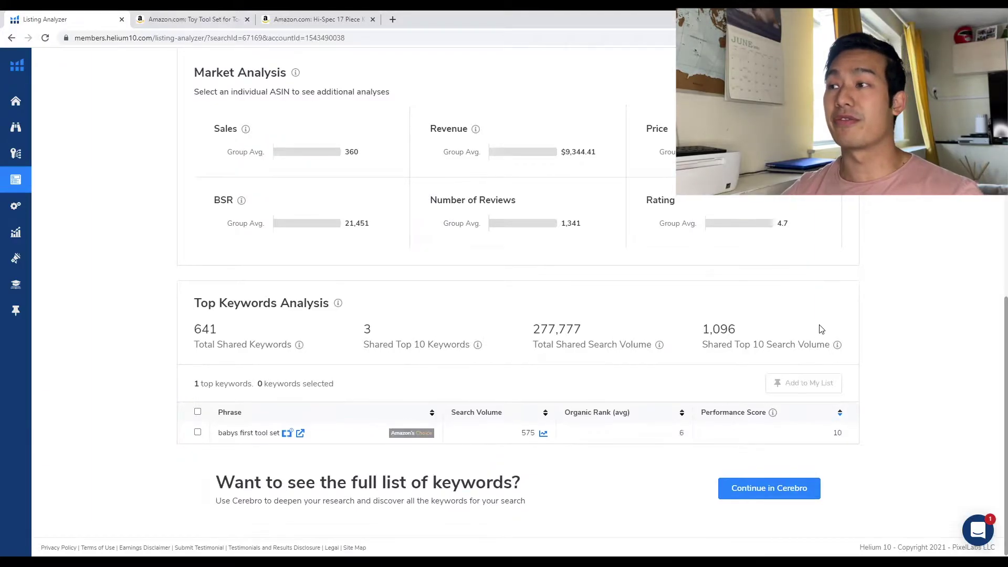
# - Switch the quality analysis between the Toy Tool Set and the Hi-Spec tool kit to compare their individual scores and breakdowns
pyautogui.scroll(15, 819, 331)
pyautogui.click(826, 285)
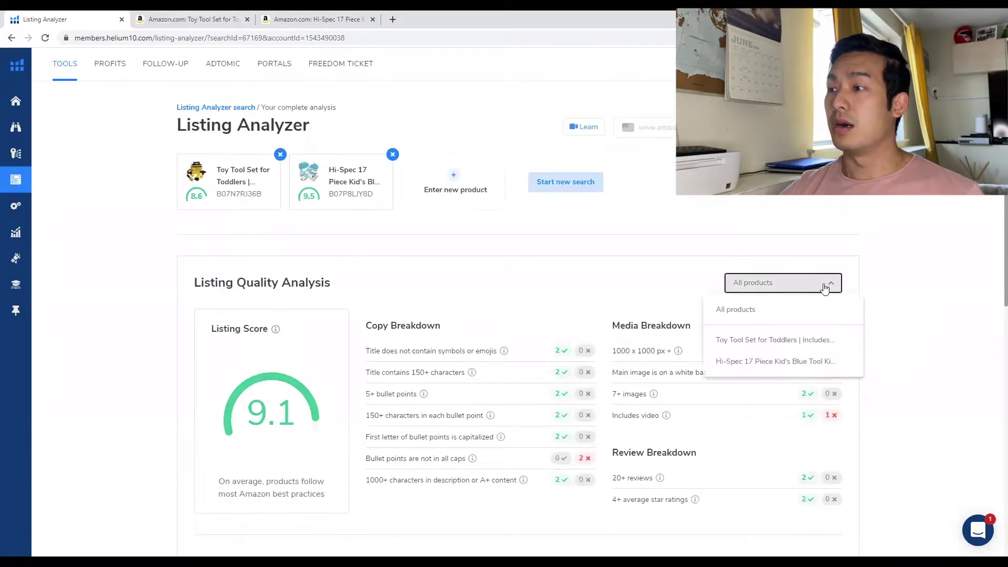
pyautogui.click(803, 340)
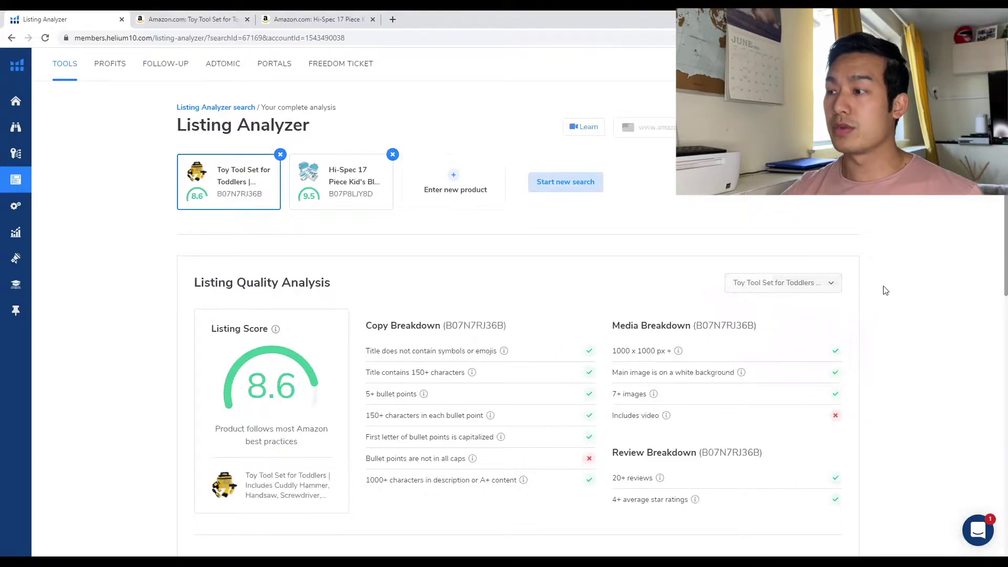
pyautogui.scroll(-2, 872, 268)
pyautogui.click(821, 195)
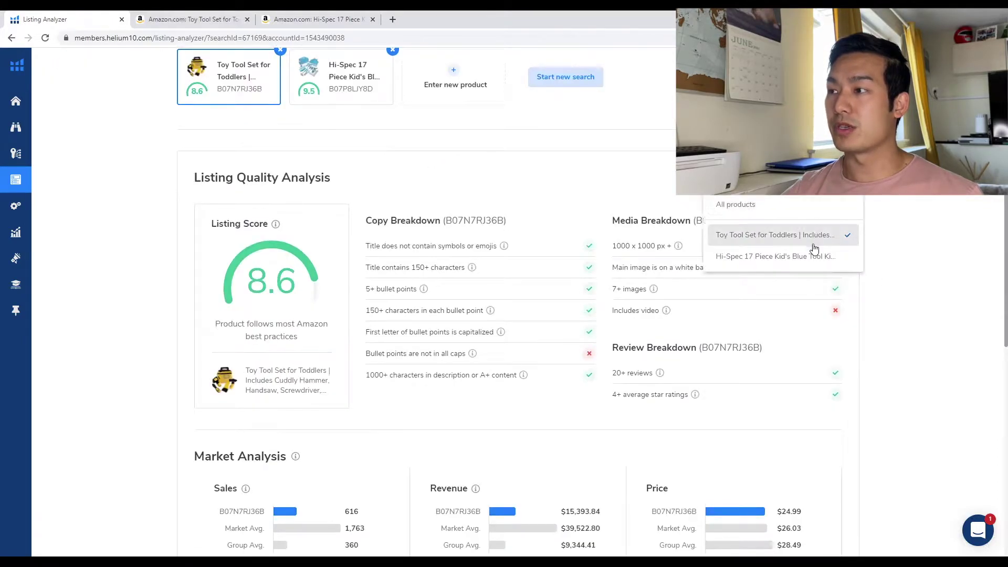
pyautogui.click(814, 254)
pyautogui.click(809, 207)
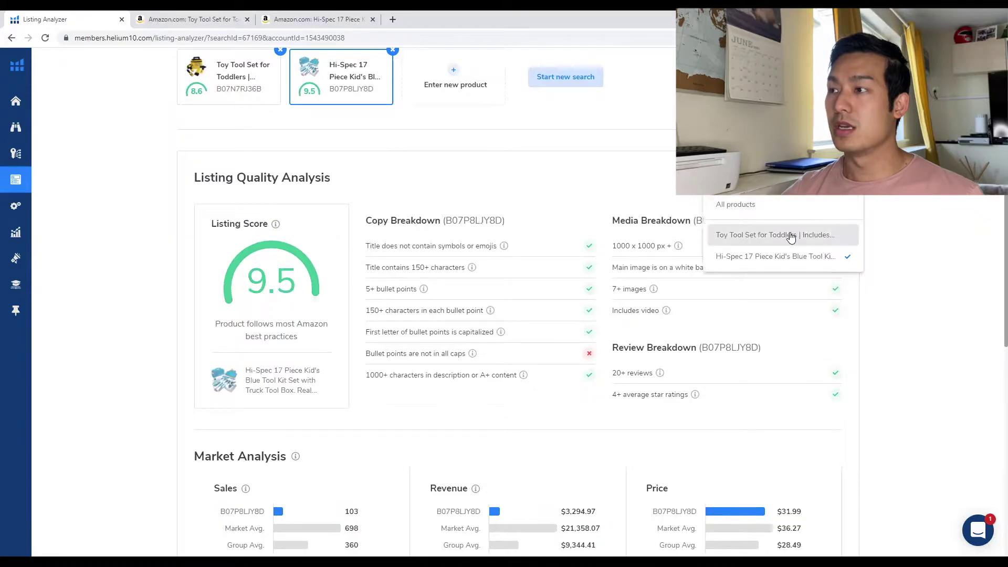
pyautogui.click(790, 232)
pyautogui.click(809, 208)
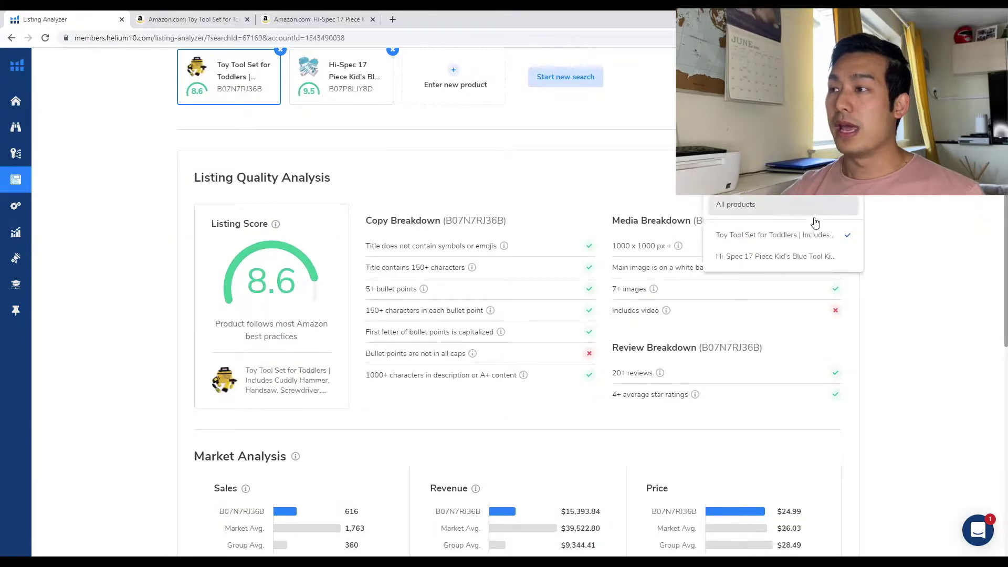
pyautogui.click(814, 254)
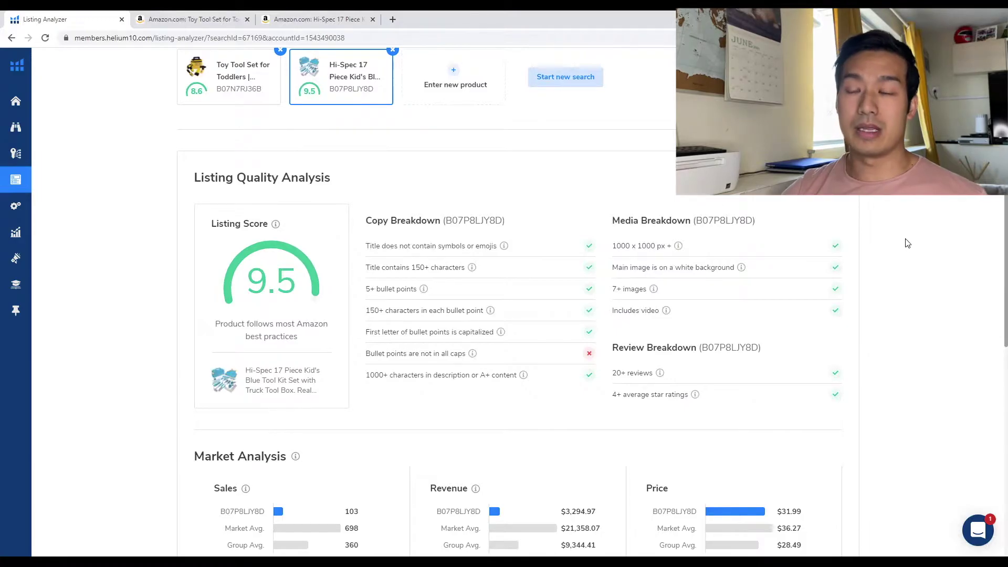
# - Review the Hi-Spec kit's market and keyword data, and view the same sections for the Toy Tool Set
pyautogui.scroll(-7, 885, 248)
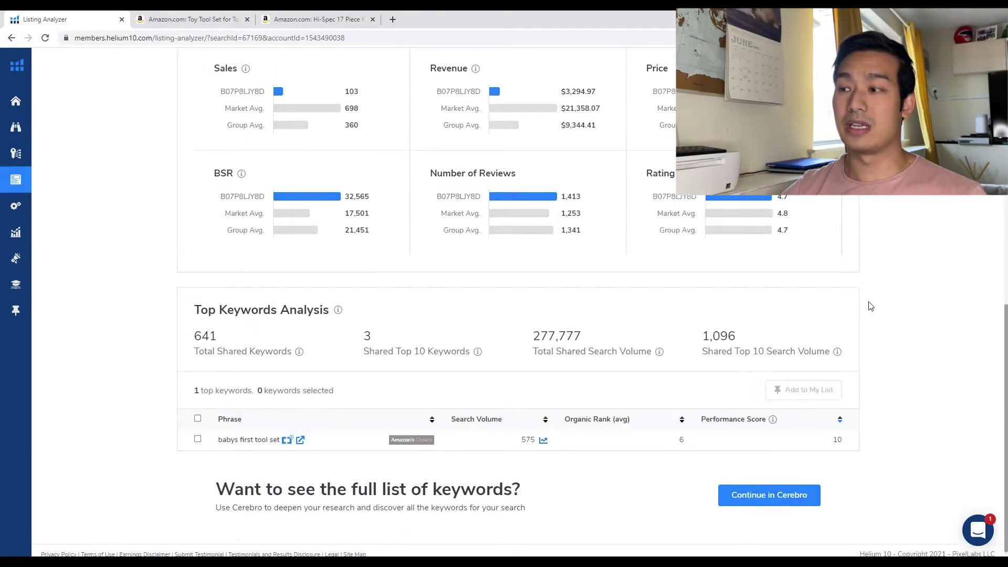
pyautogui.scroll(8, 861, 310)
pyautogui.scroll(2, 847, 303)
pyautogui.click(279, 187)
pyautogui.scroll(-10, 716, 310)
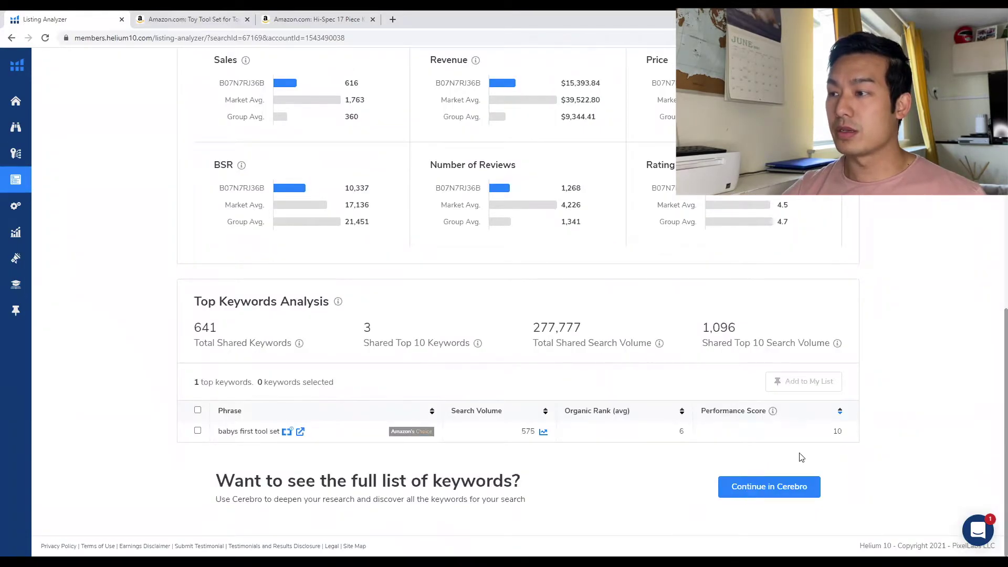
# - Remove the Hi-Spec product, reanalyze only the Toy Tool Set, and continue to its full keyword list in Cerebro
pyautogui.scroll(15, 646, 285)
pyautogui.click(393, 153)
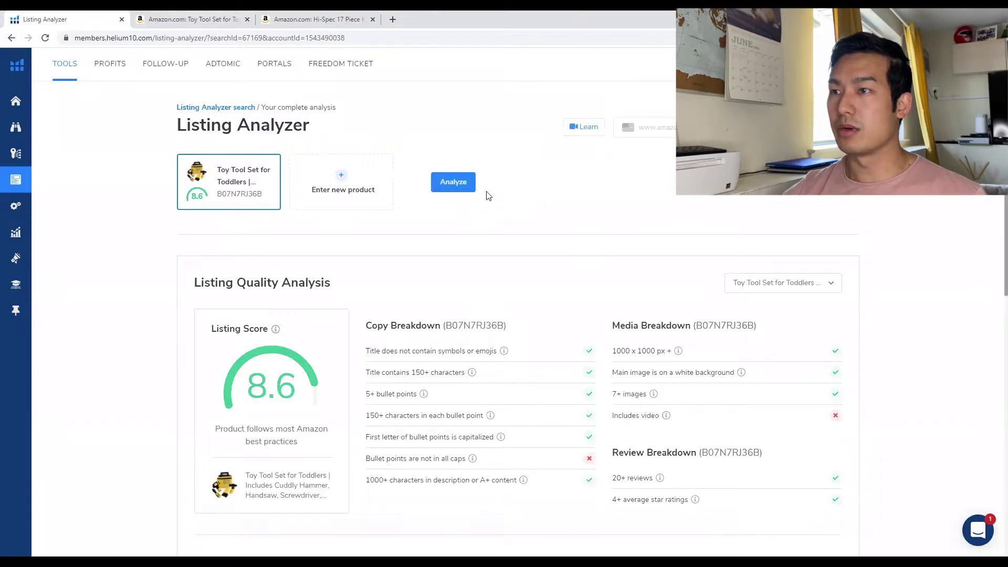
pyautogui.scroll(-15, 698, 257)
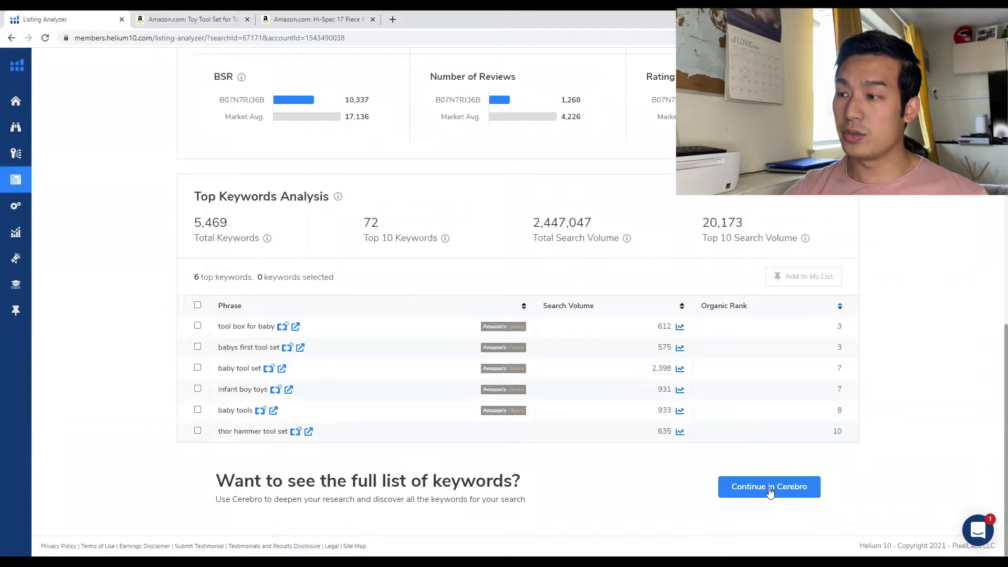
pyautogui.click(770, 487)
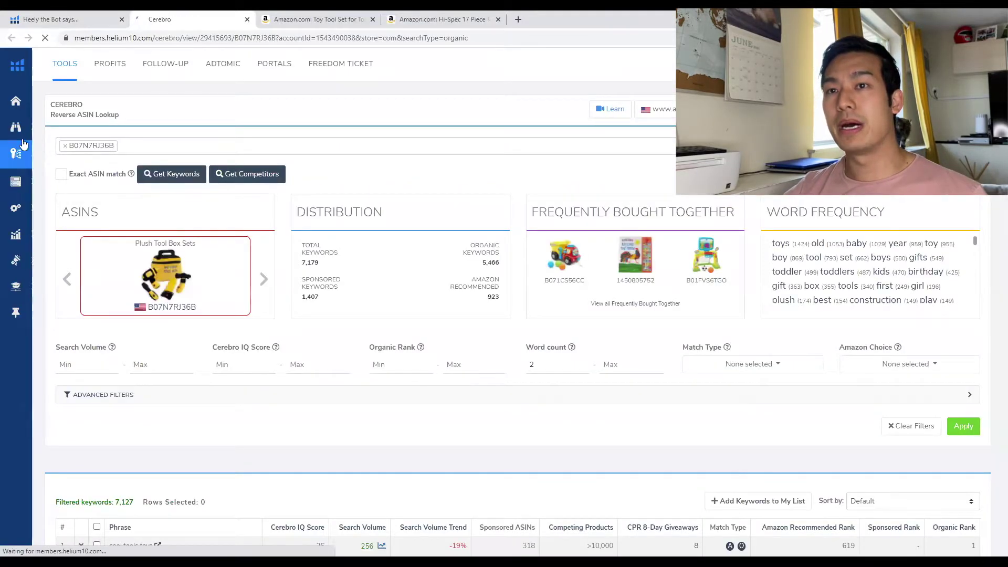
# - Sort the keyword list by search volume from high to low and look through the highest-volume phrases
pyautogui.moveTo(17, 155)
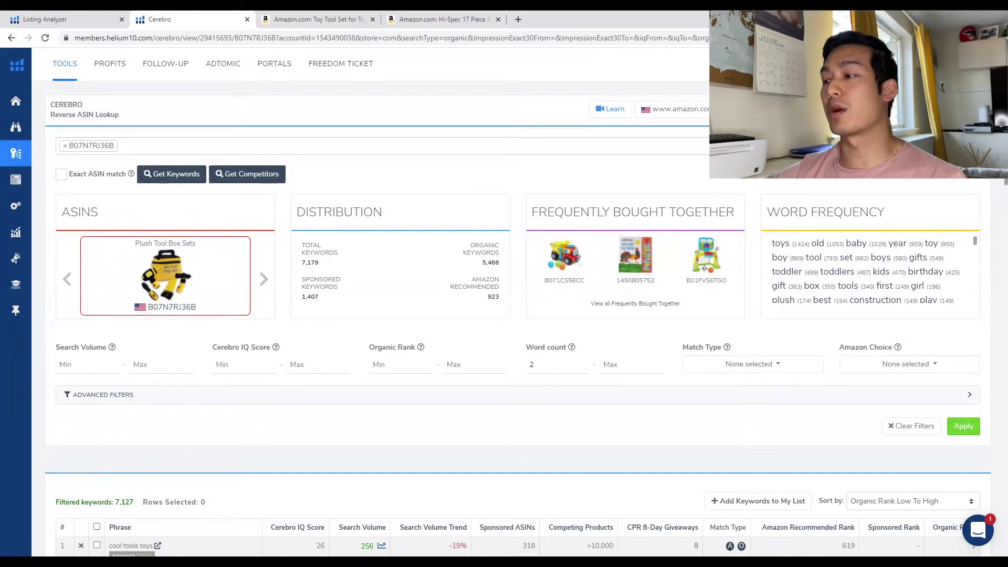
pyautogui.scroll(-6, 949, 302)
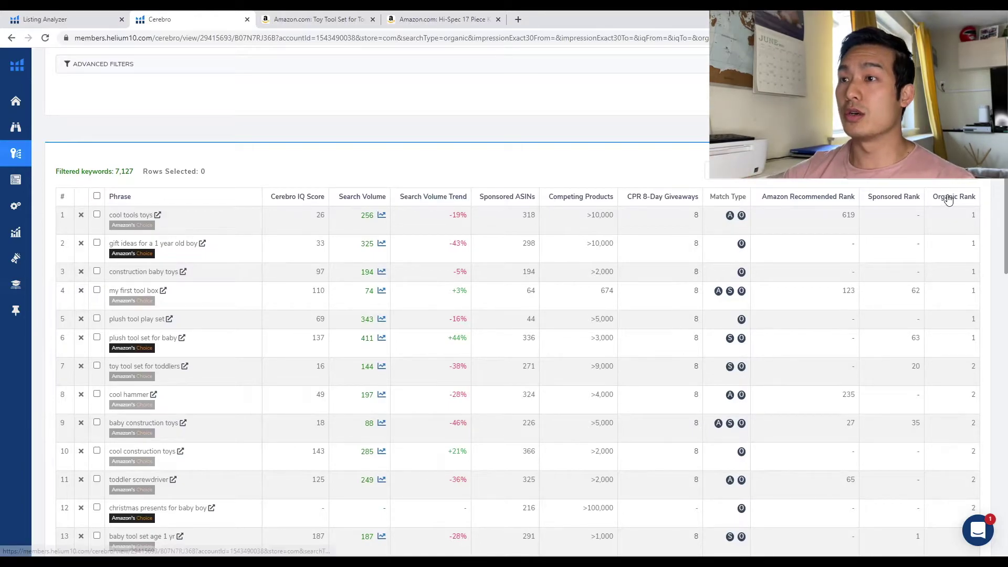
pyautogui.click(366, 202)
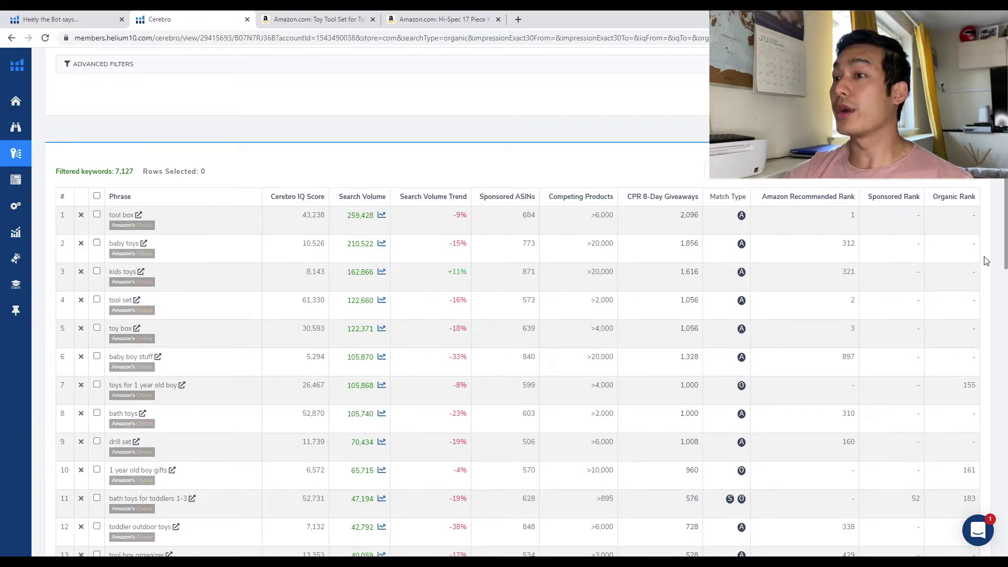
pyautogui.scroll(-2, 994, 236)
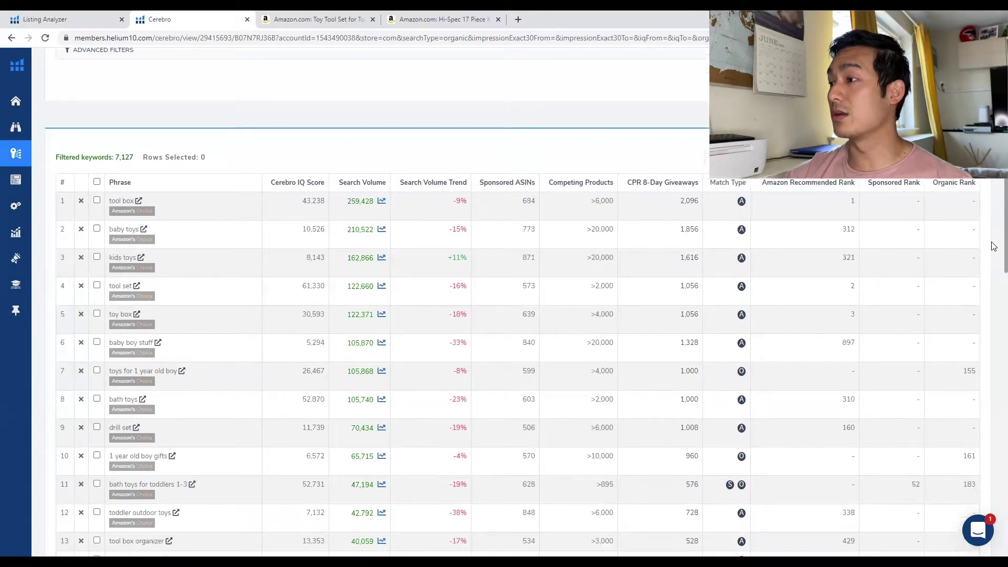
pyautogui.scroll(-2, 994, 278)
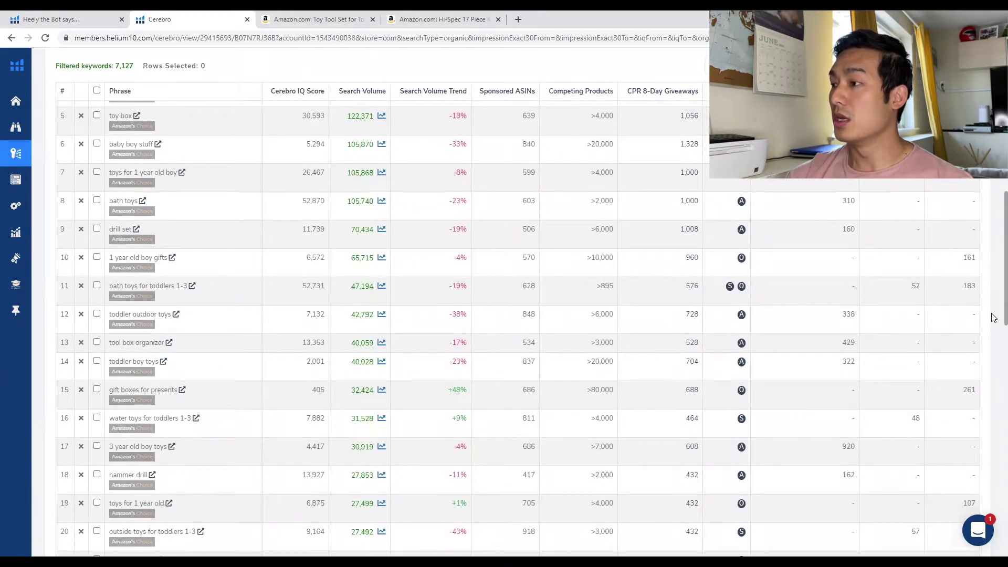
pyautogui.scroll(-4, 995, 318)
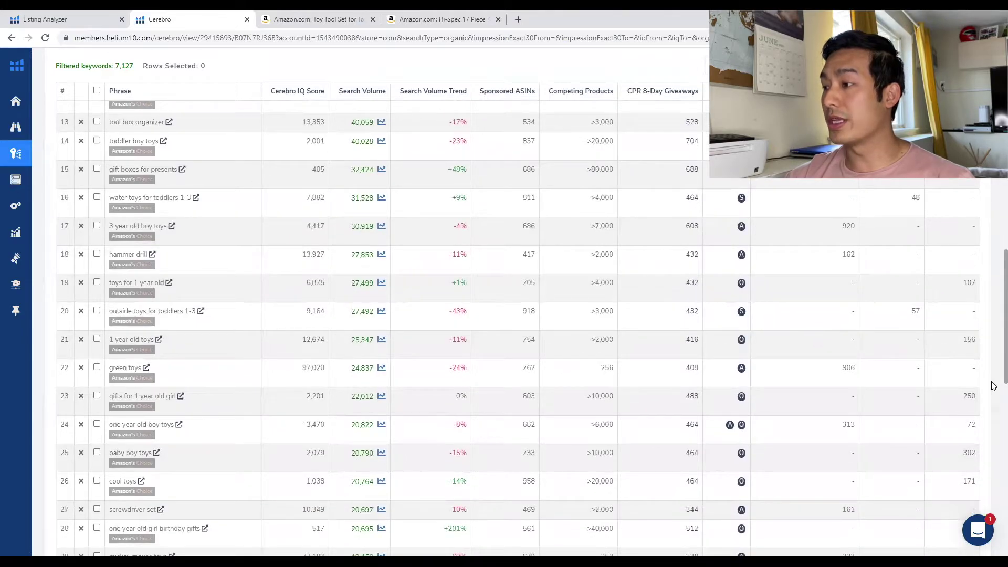
# - Filter the keywords to a maximum organic rank of 50 and apply the filter
pyautogui.scroll(10, 994, 386)
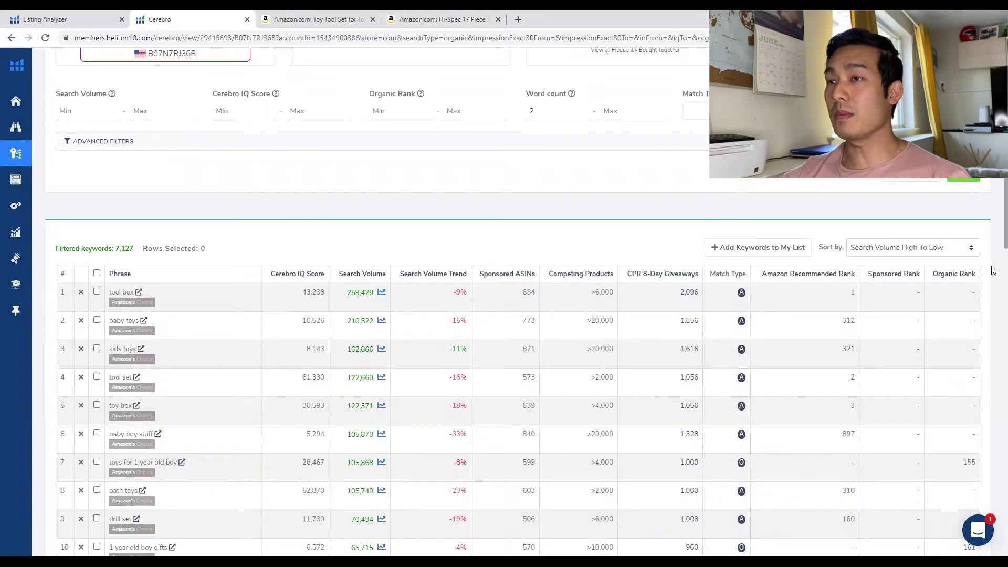
pyautogui.scroll(2, 677, 195)
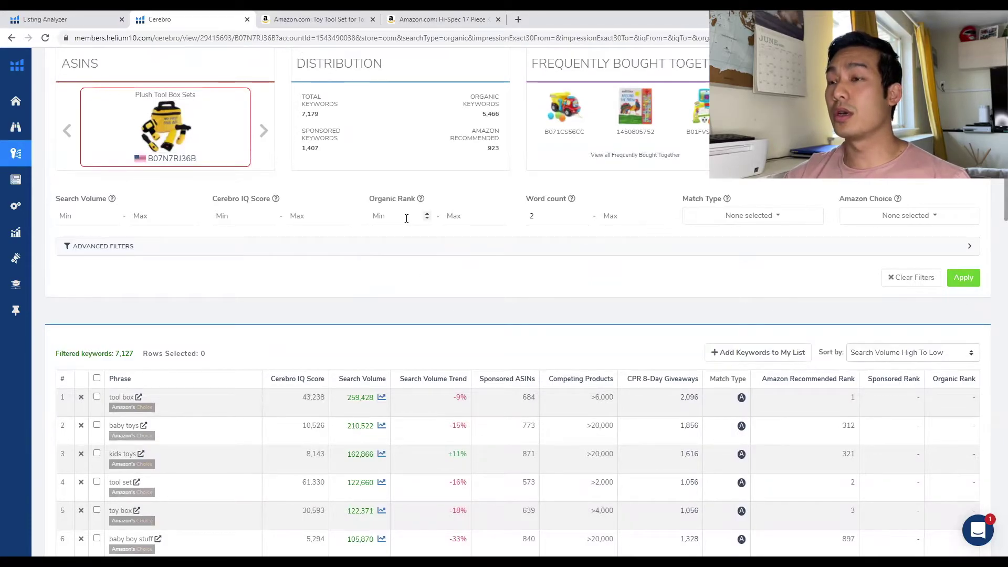
pyautogui.click(453, 217)
pyautogui.write('50')
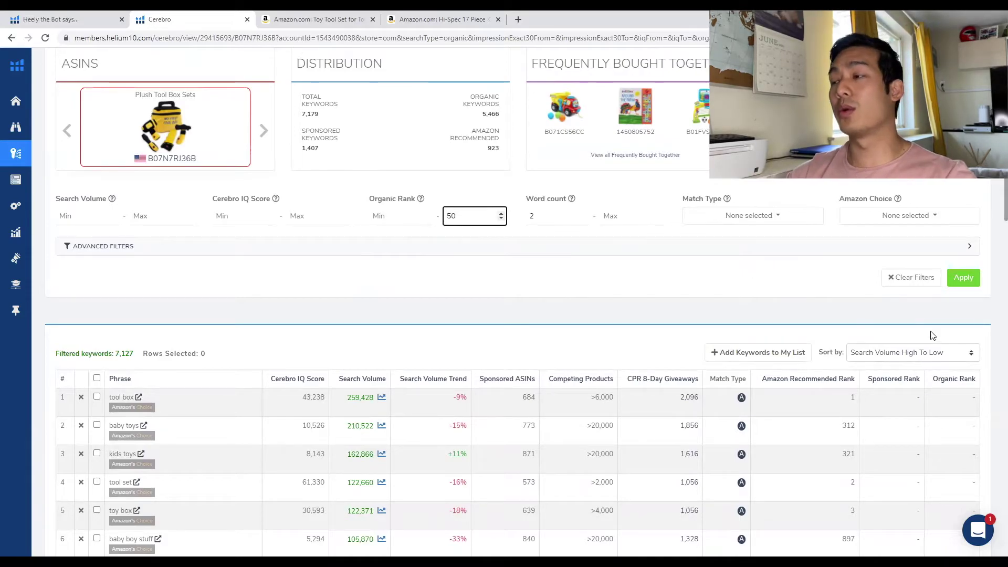
pyautogui.click(972, 280)
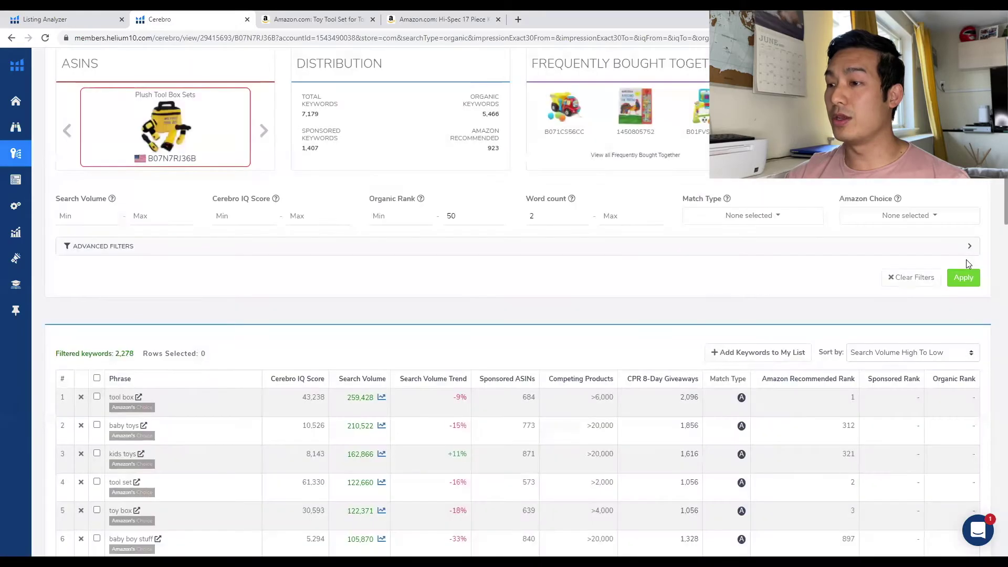
# - Check the search volume and organic rank of "first birthday gifts for boys" and "1st birthday gifts boy" in the filtered list
pyautogui.scroll(-10, 968, 262)
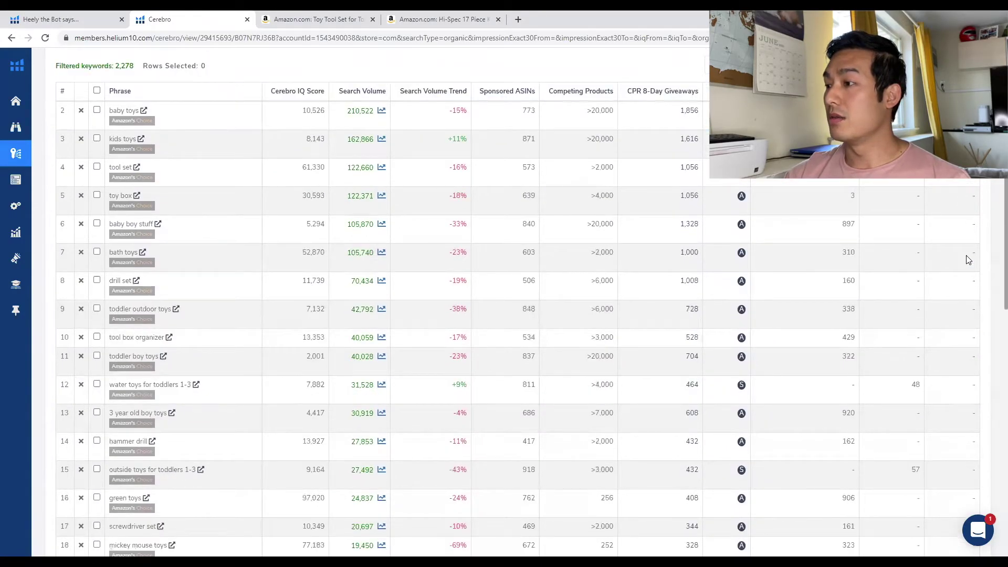
pyautogui.scroll(-4, 969, 259)
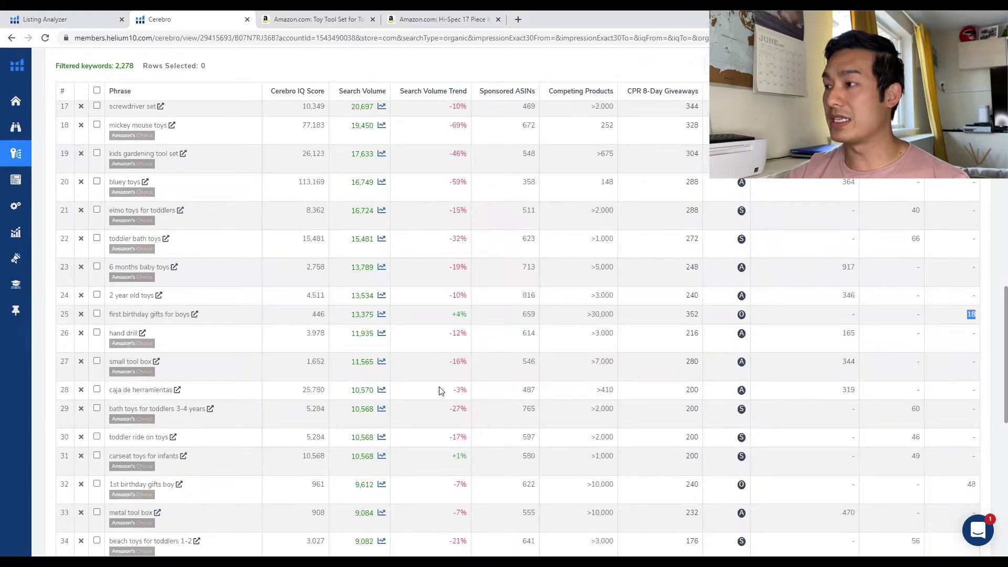
pyautogui.moveTo(350, 315); pyautogui.dragTo(361, 317)
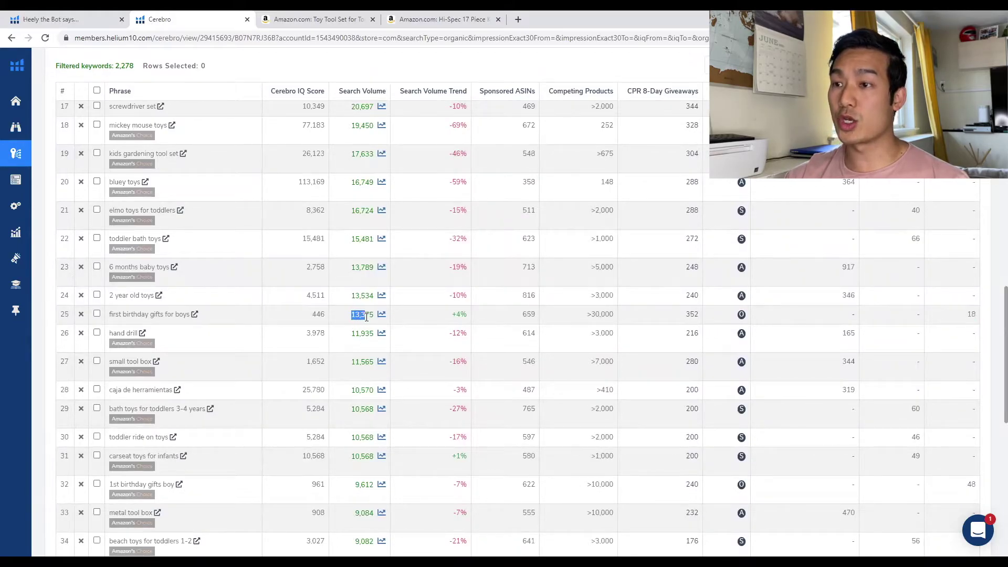
pyautogui.moveTo(105, 319); pyautogui.dragTo(206, 321)
pyautogui.moveTo(368, 311); pyautogui.dragTo(339, 314)
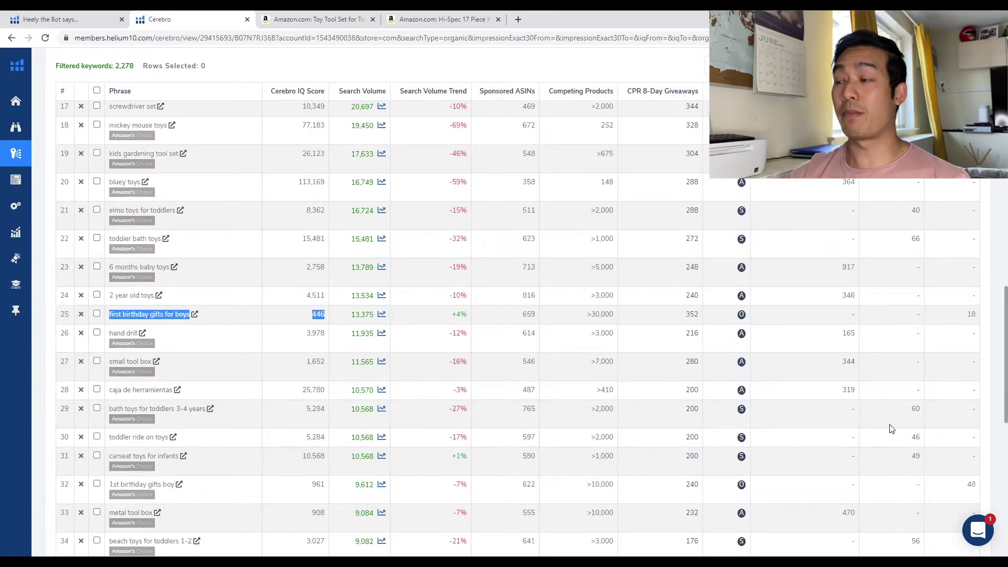
pyautogui.scroll(-4, 953, 470)
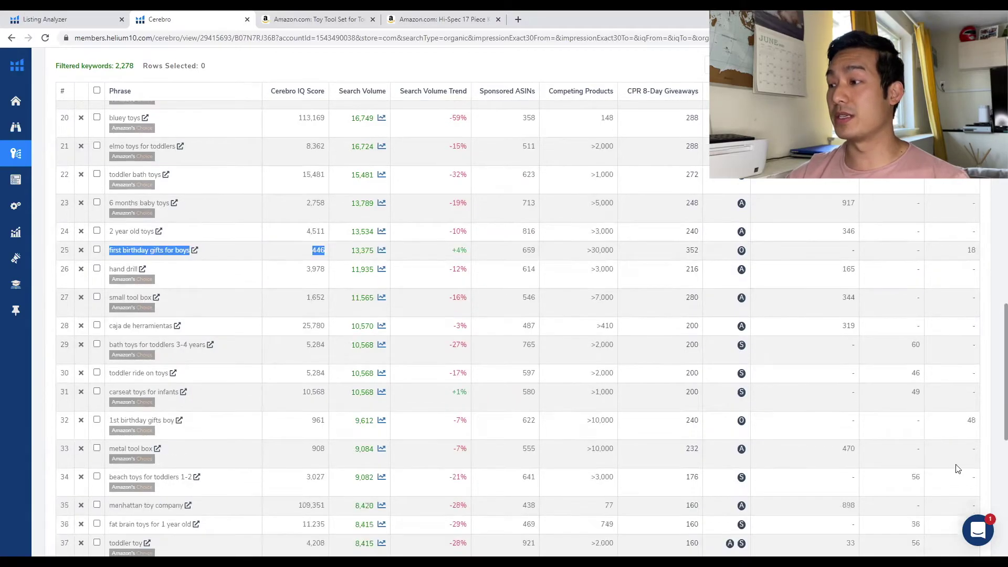
pyautogui.click(972, 284)
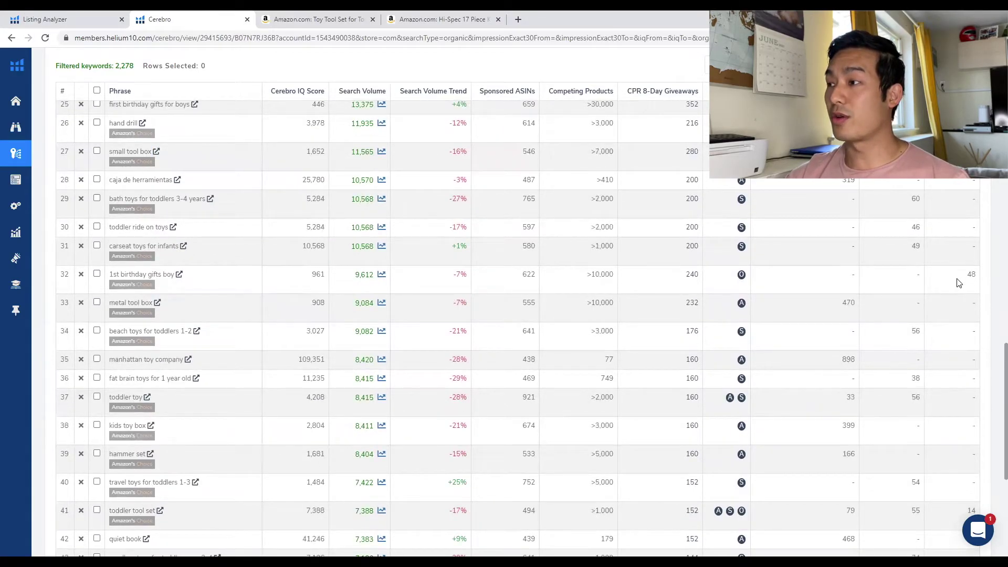
pyautogui.moveTo(969, 274); pyautogui.dragTo(918, 277)
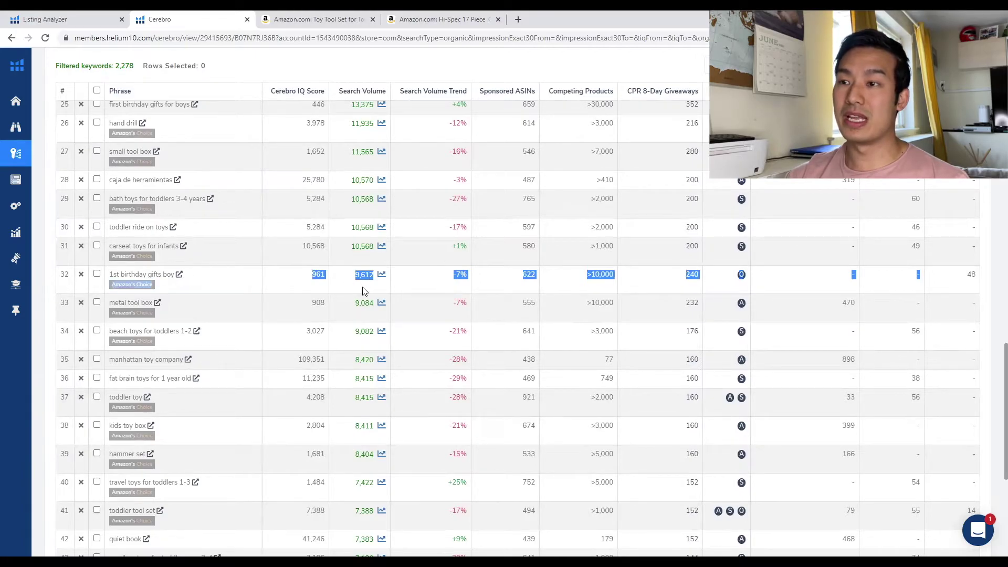
# - Examine the organic rank, sponsored rank and search volume of "toddler tool set" and the phrases around it
pyautogui.scroll(-2, 676, 413)
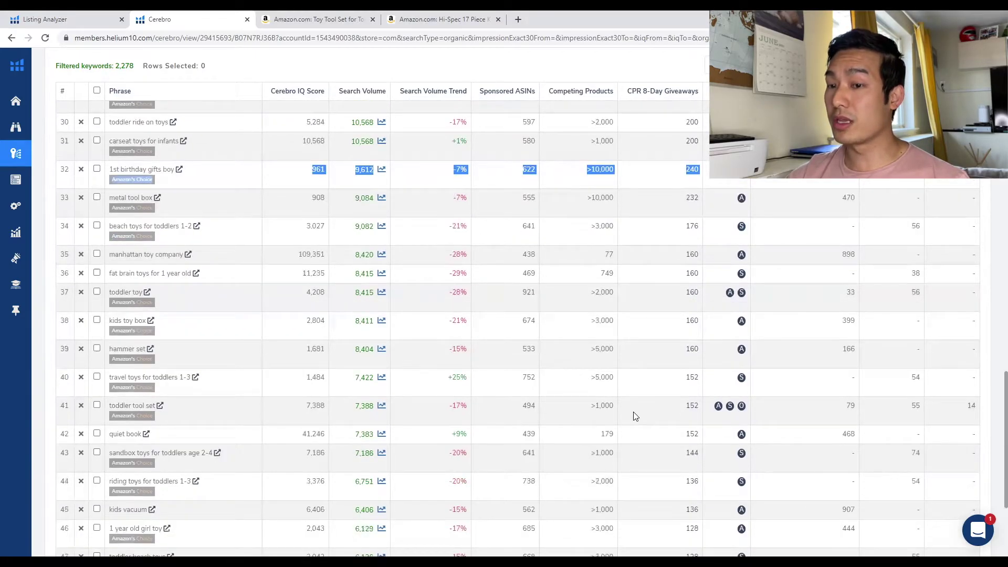
pyautogui.moveTo(984, 413); pyautogui.dragTo(912, 405)
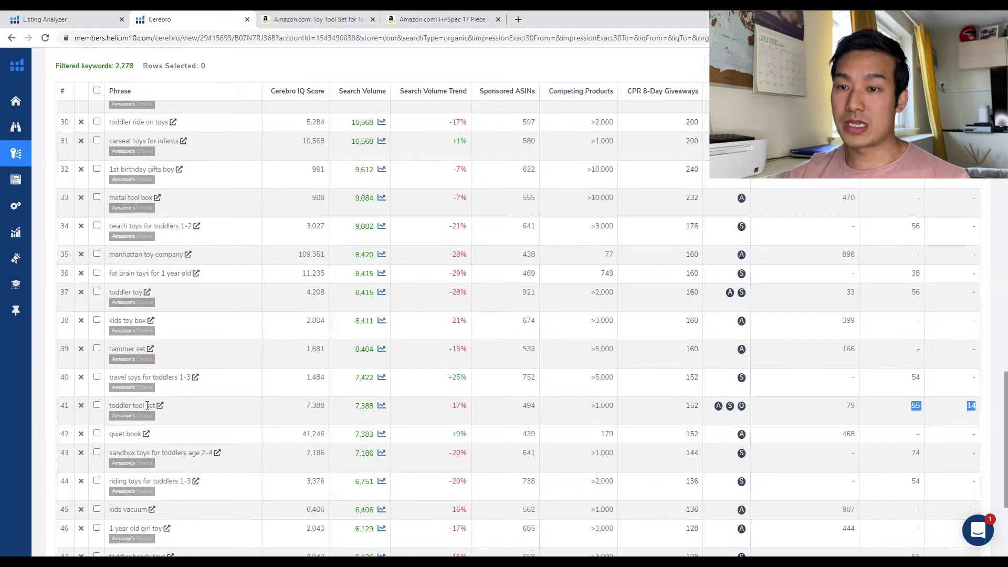
pyautogui.moveTo(356, 406); pyautogui.dragTo(361, 407)
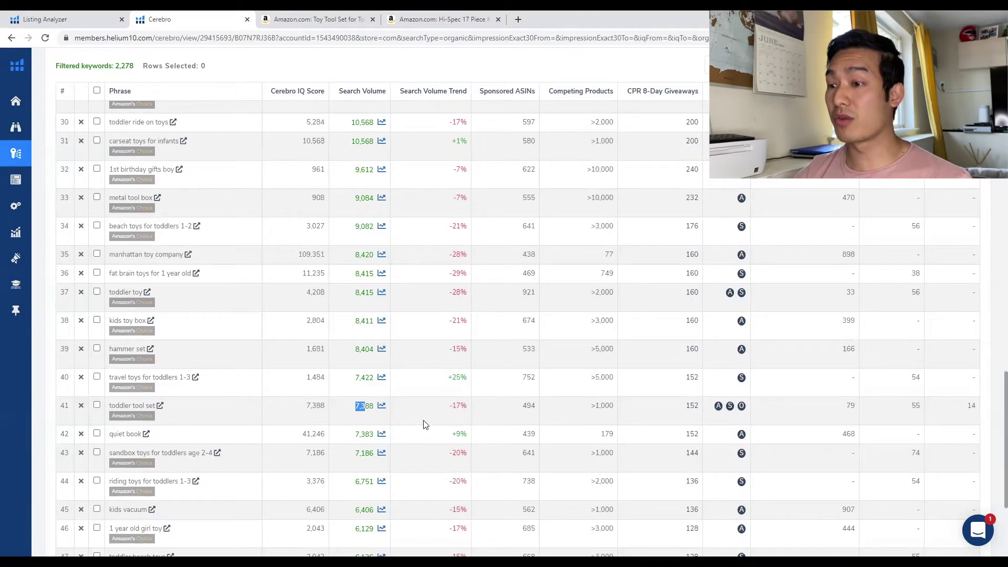
pyautogui.scroll(-2, 438, 432)
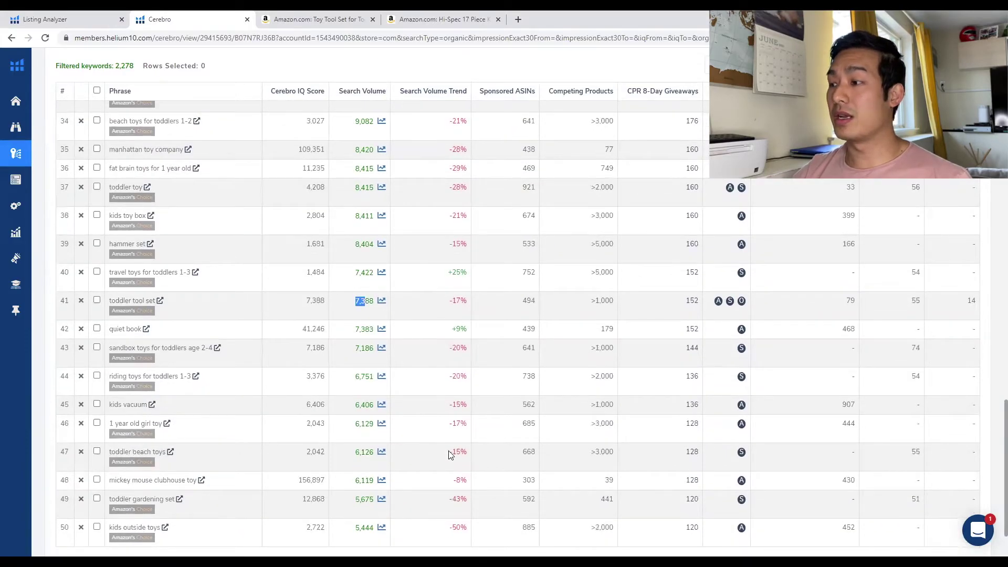
pyautogui.scroll(6, 452, 446)
pyautogui.scroll(-2, 526, 494)
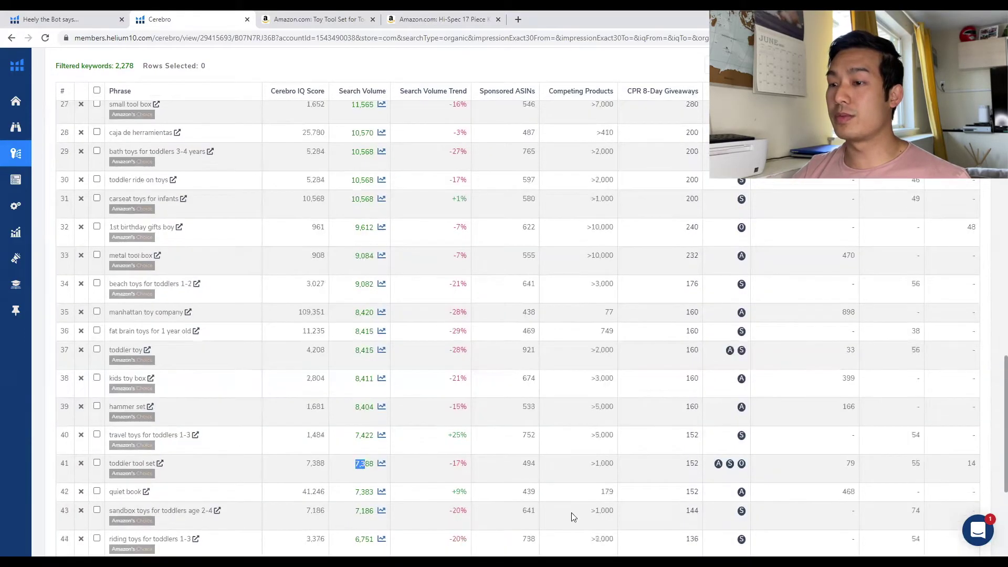
pyautogui.scroll(-1, 526, 494)
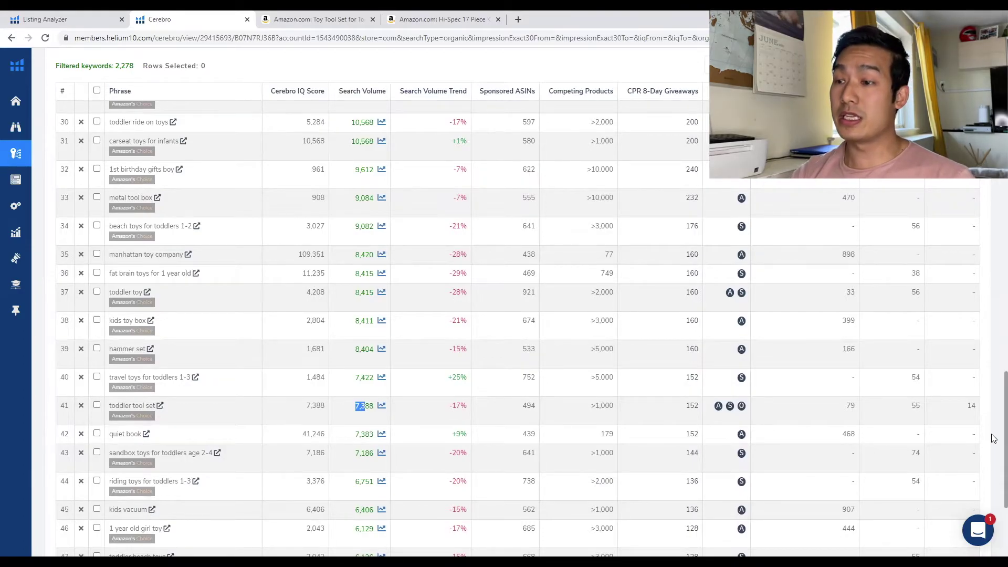
# - Open the Amazon search results for "toddler tool set" in a new tab and look through the listed products
pyautogui.rightClick(160, 410)
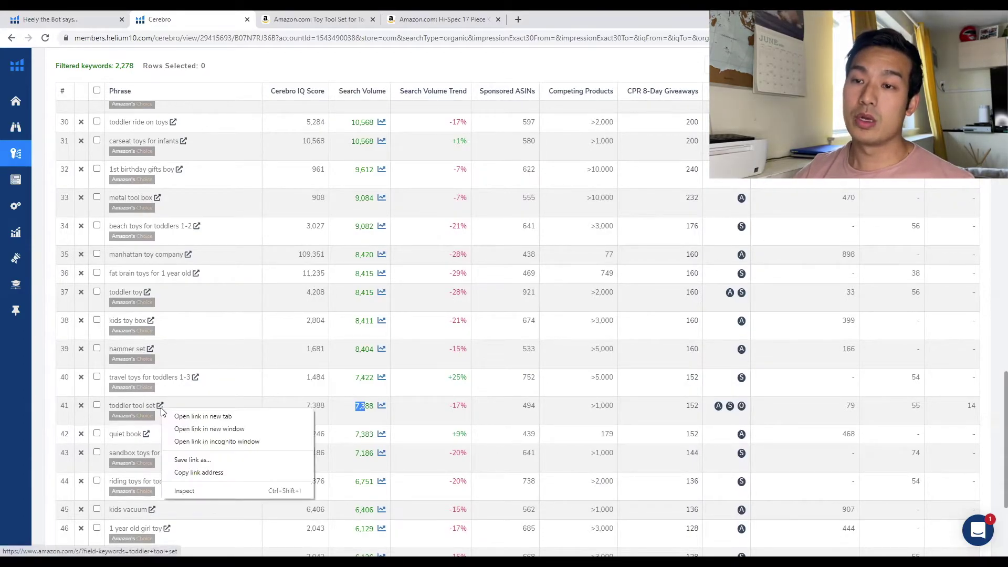
pyautogui.click(203, 416)
pyautogui.click(316, 20)
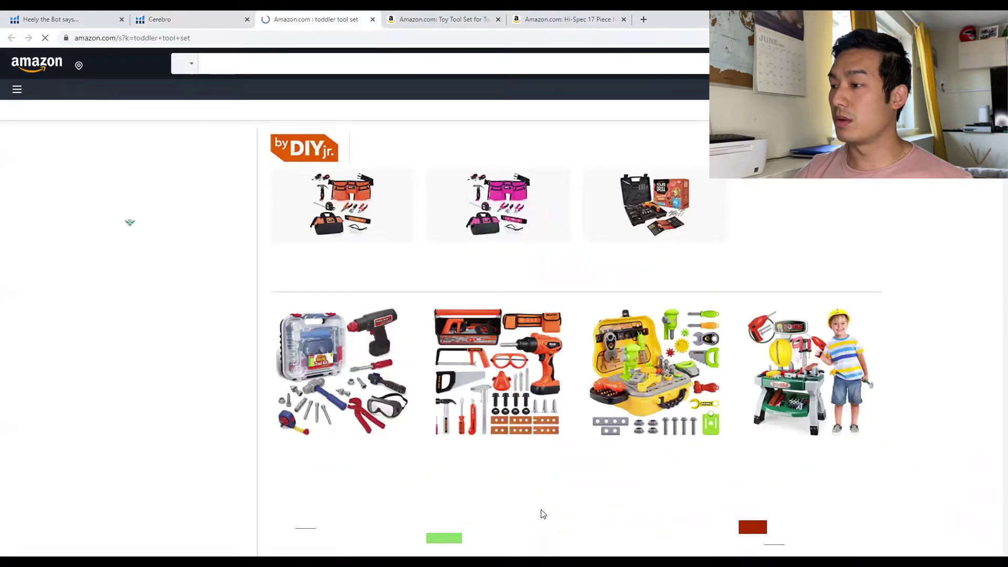
pyautogui.scroll(-5, 776, 236)
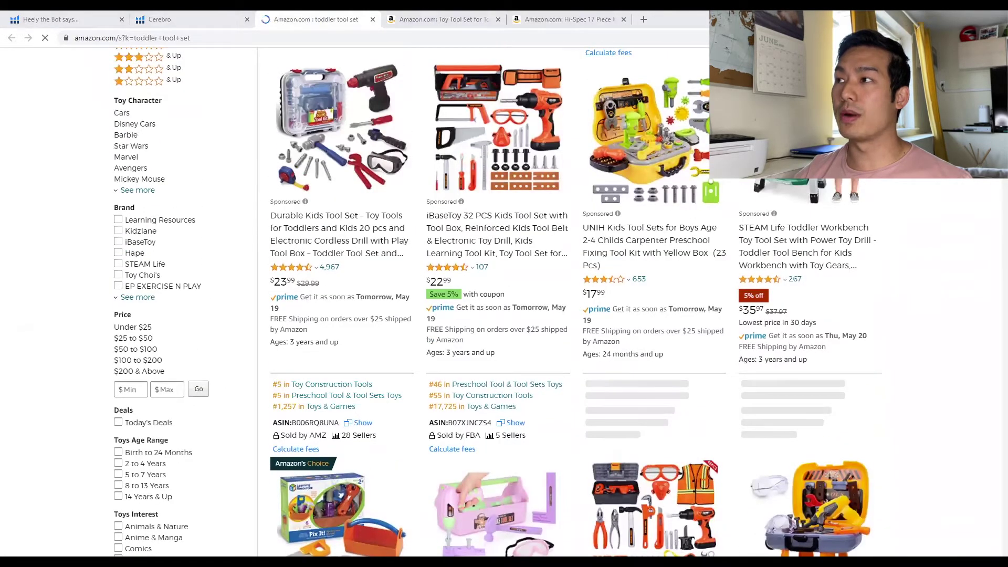
# - Bring up the Helium 10 extension's tools on the results page, and close that page to return to Cerebro
pyautogui.click(843, 38)
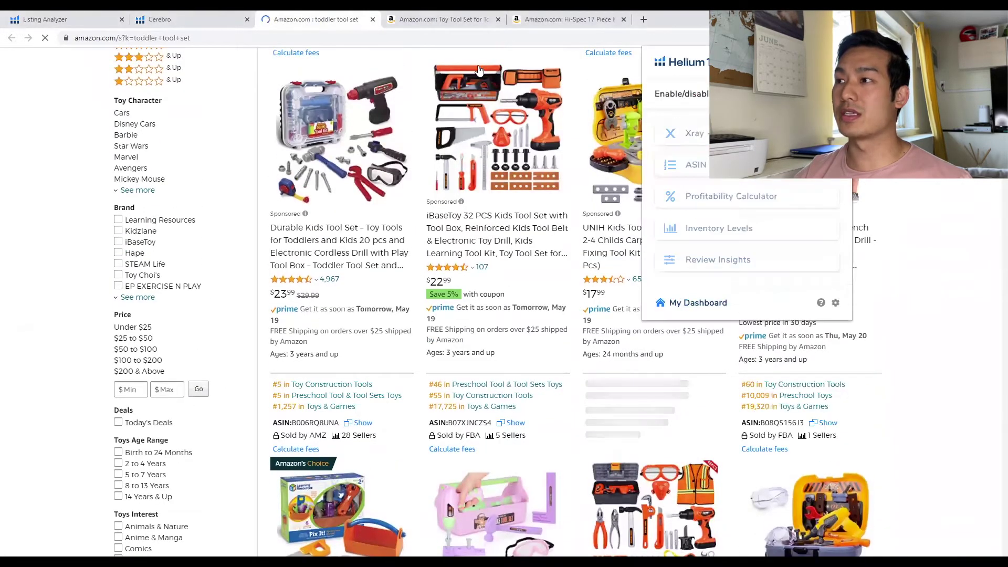
pyautogui.click(376, 20)
pyautogui.click(204, 22)
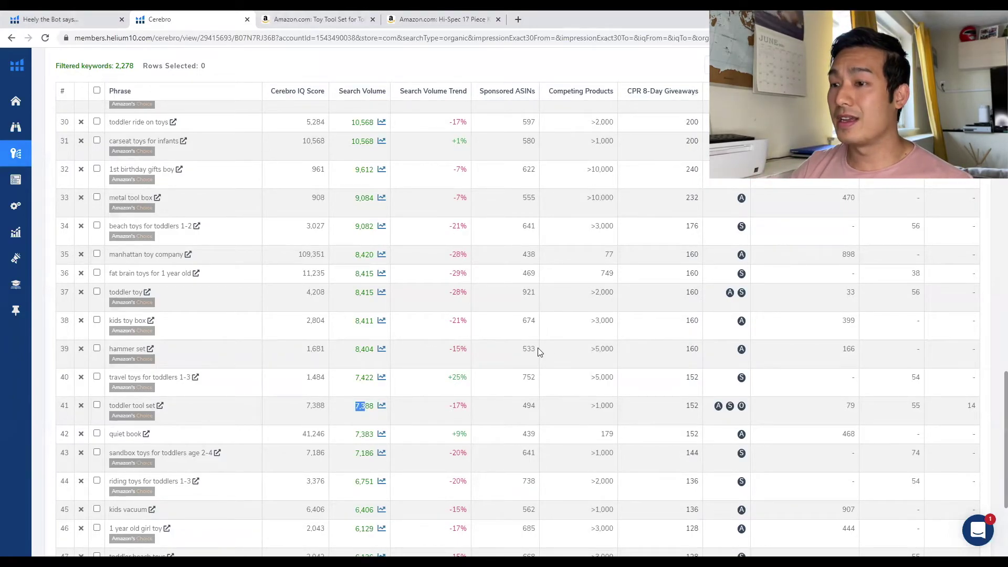
# - Sort the filtered keywords by organic rank from low to high
pyautogui.scroll(6, 541, 344)
pyautogui.scroll(10, 571, 336)
pyautogui.scroll(-6, 592, 353)
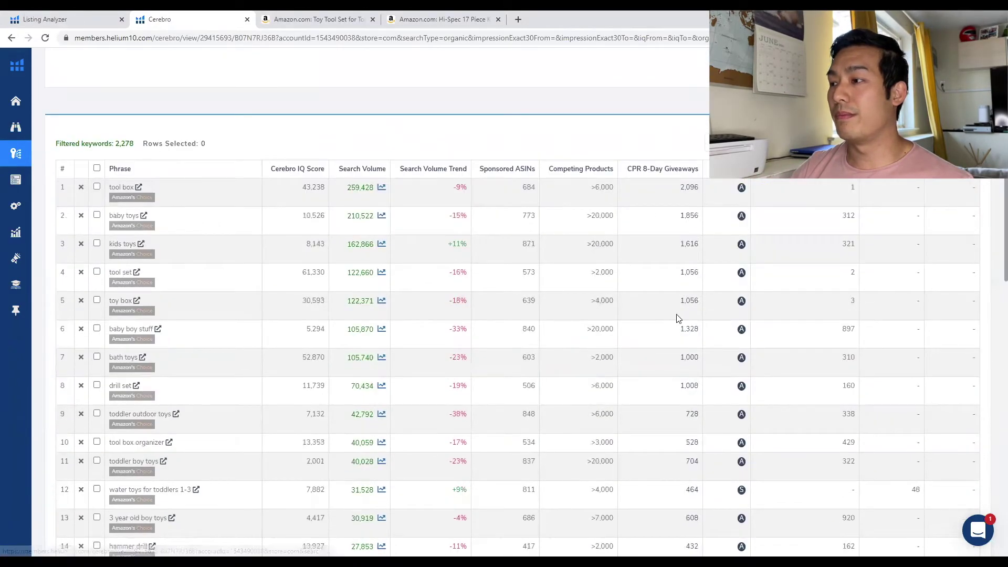
pyautogui.scroll(2, 676, 315)
pyautogui.click(954, 275)
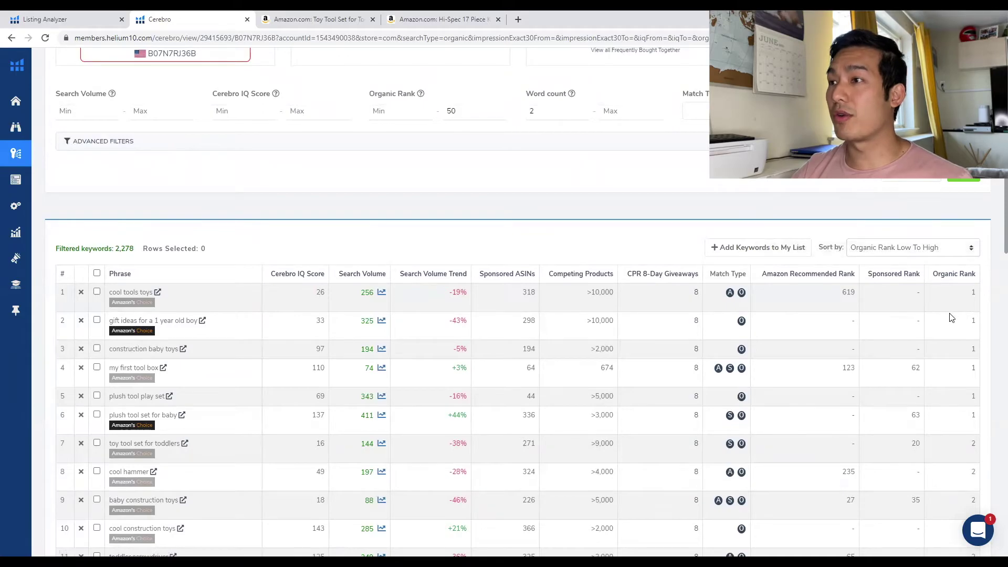
# - Sort the keywords by sponsored rank and examine the search volumes of "toy tool set for boys" and "baby tool set"
pyautogui.click(903, 281)
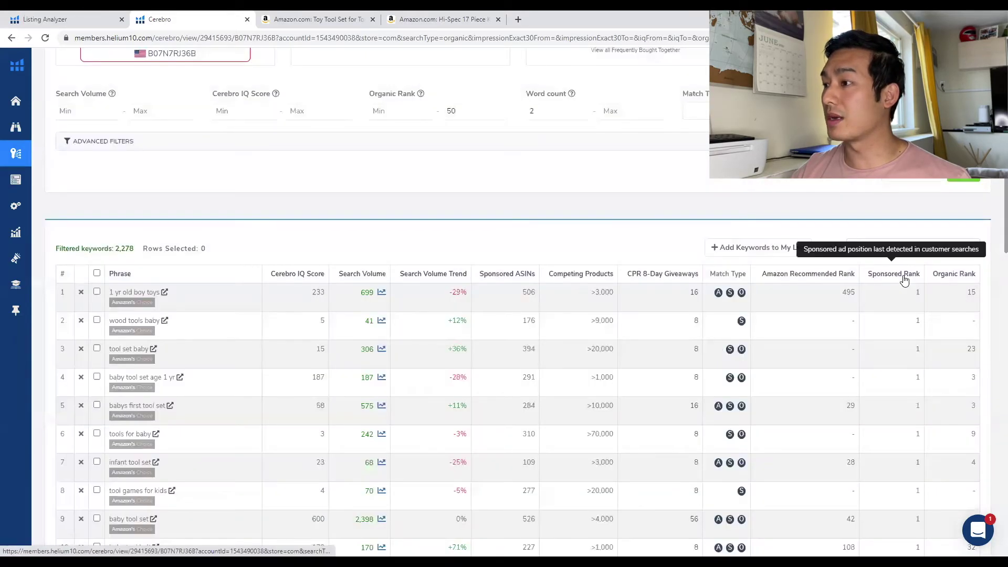
pyautogui.scroll(-2, 702, 413)
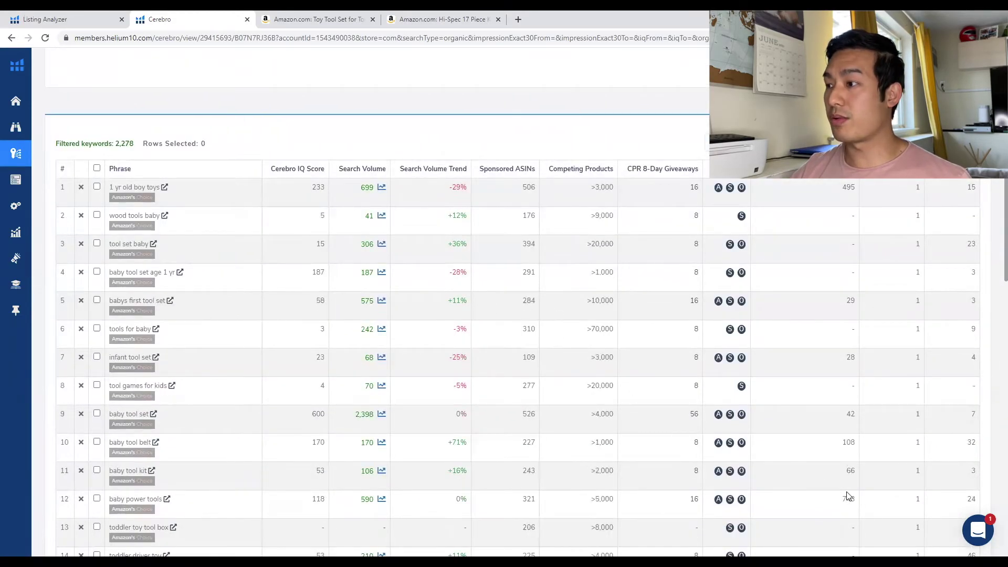
pyautogui.scroll(-4, 861, 485)
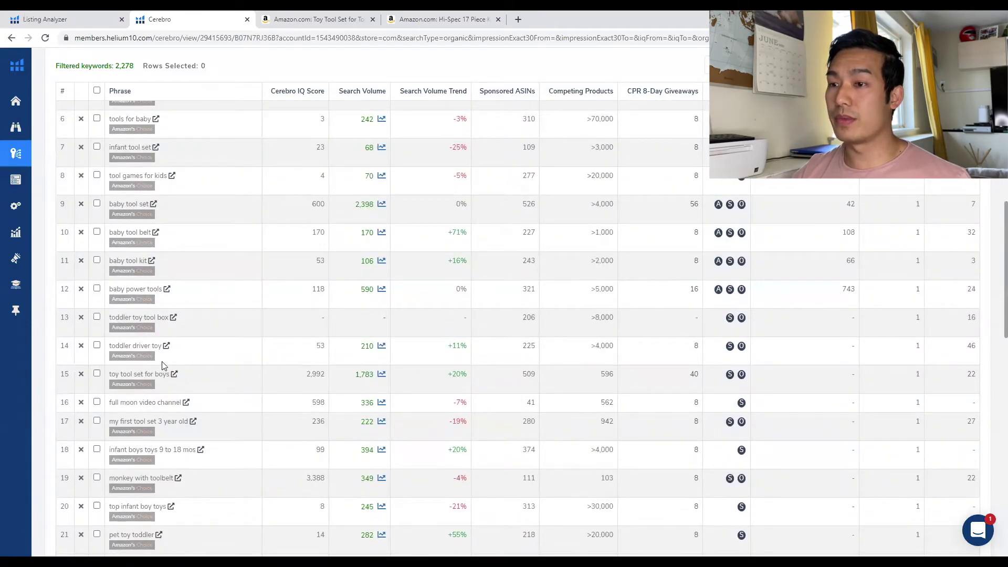
pyautogui.moveTo(131, 375); pyautogui.dragTo(394, 383)
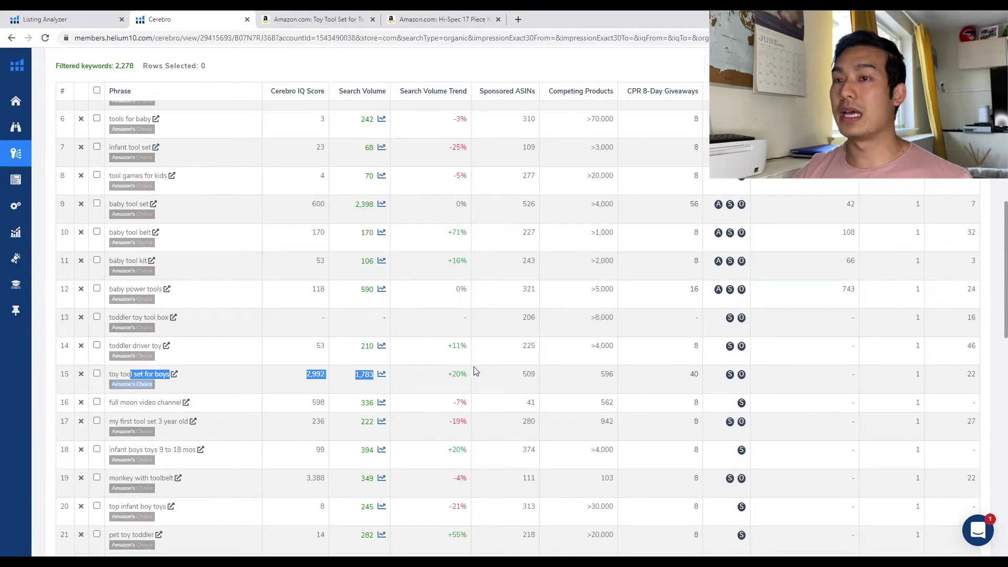
pyautogui.moveTo(110, 204); pyautogui.dragTo(382, 214)
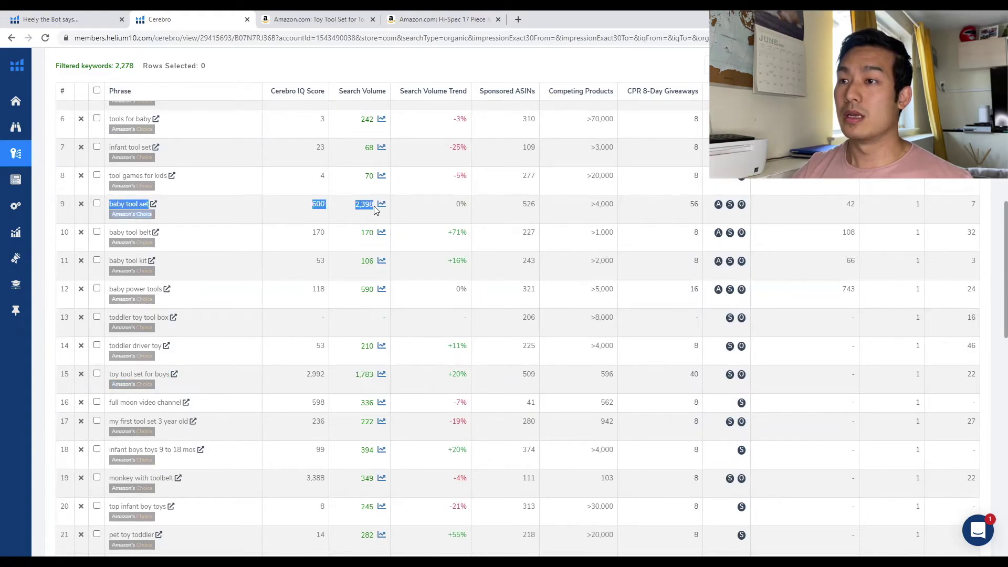
# - Examine the search volume and the sponsored and organic ranks of the keyword "baby tool set"
pyautogui.click(924, 212)
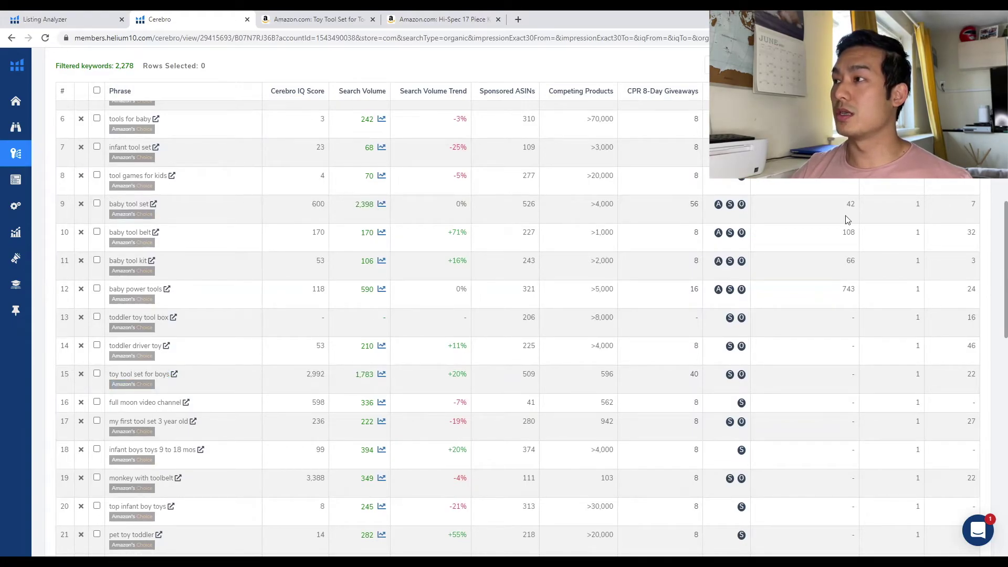
pyautogui.scroll(4, 525, 333)
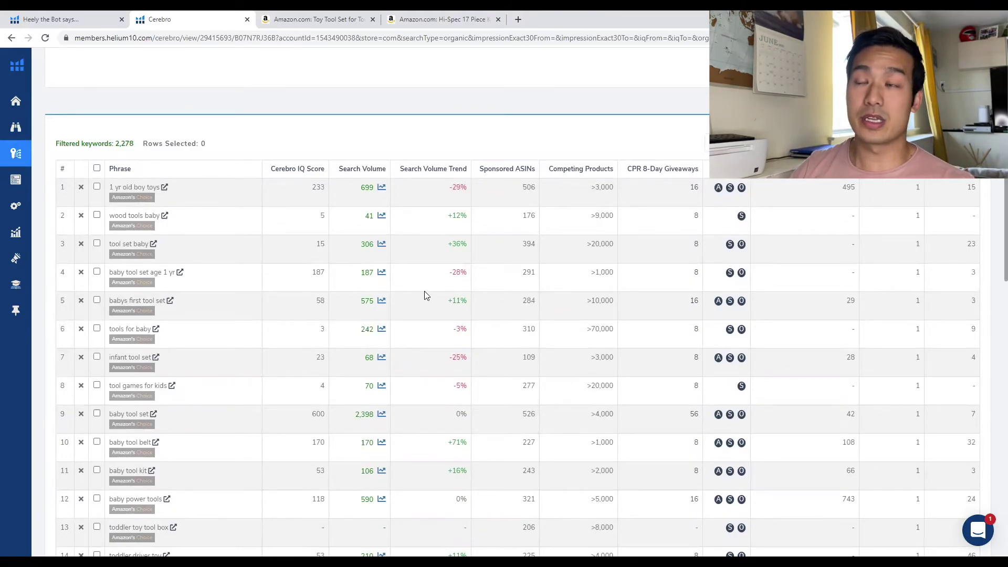
pyautogui.moveTo(356, 415); pyautogui.dragTo(375, 420)
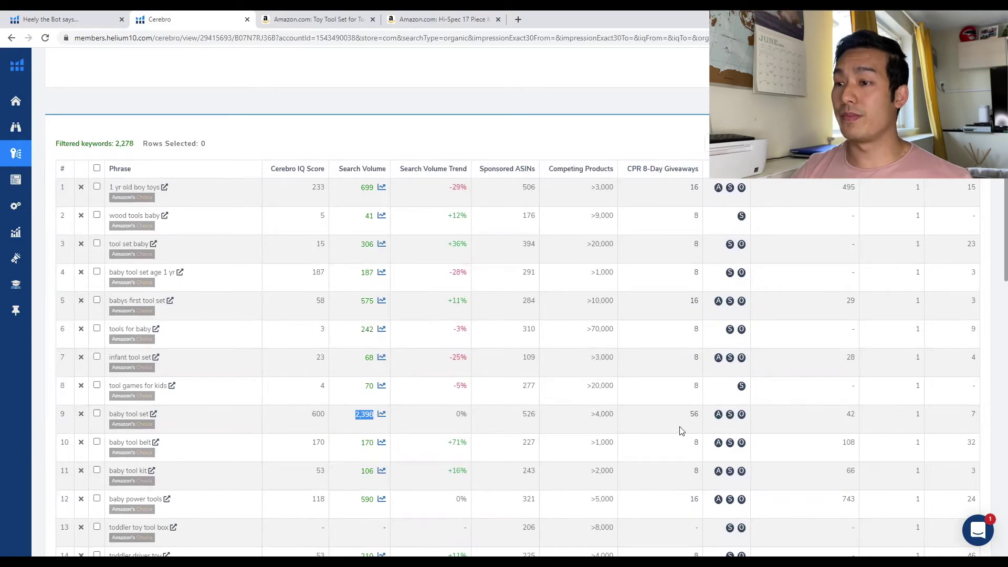
# - Filter the keywords to a minimum search volume of 500 and look through the filtered list
pyautogui.scroll(4, 583, 400)
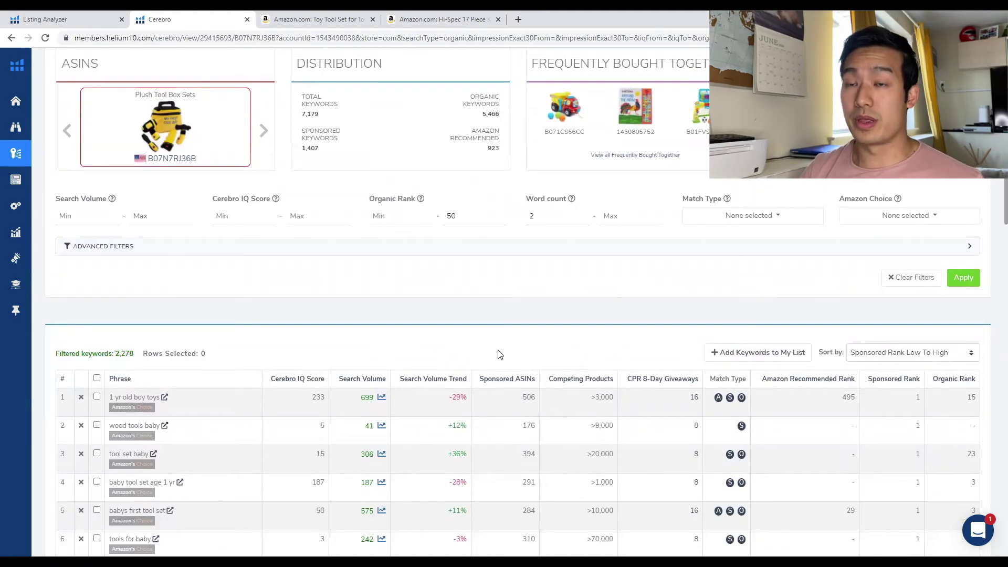
pyautogui.click(94, 215)
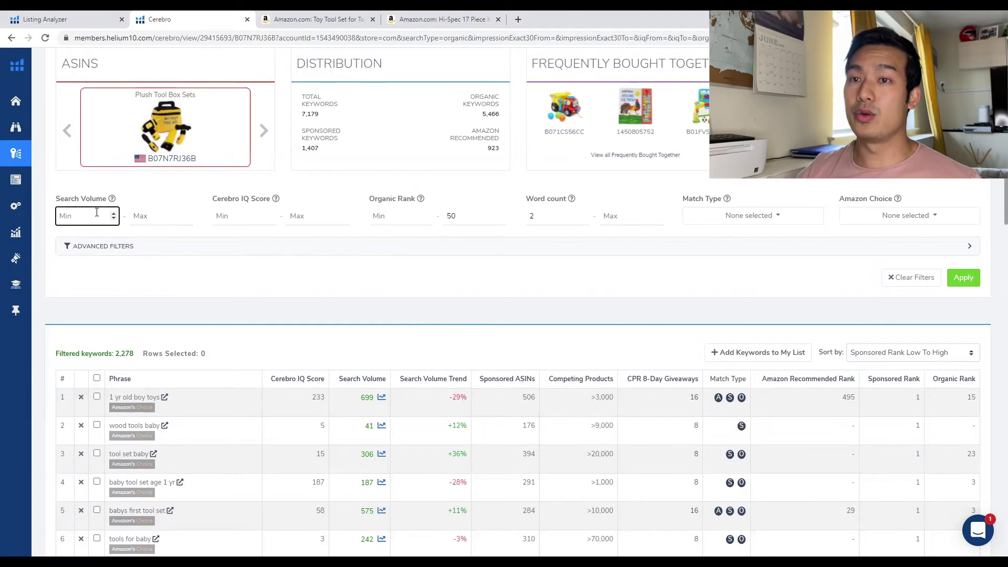
pyautogui.write('500')
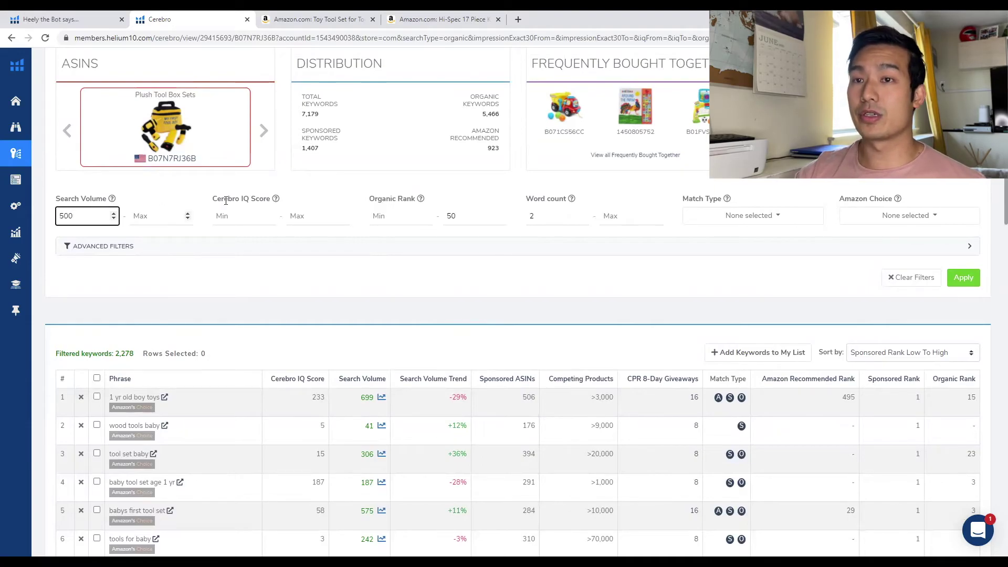
pyautogui.click(972, 284)
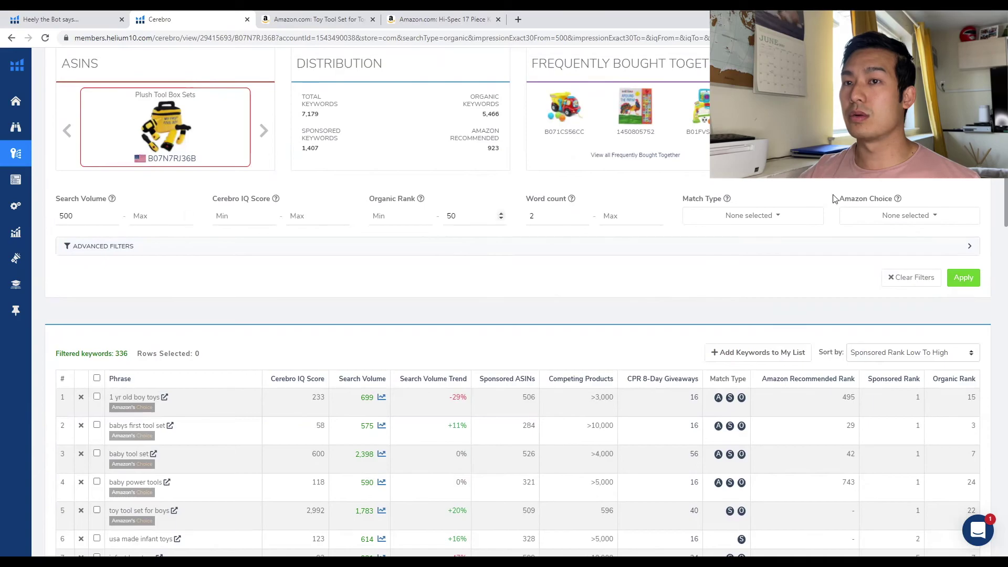
pyautogui.scroll(-5, 995, 202)
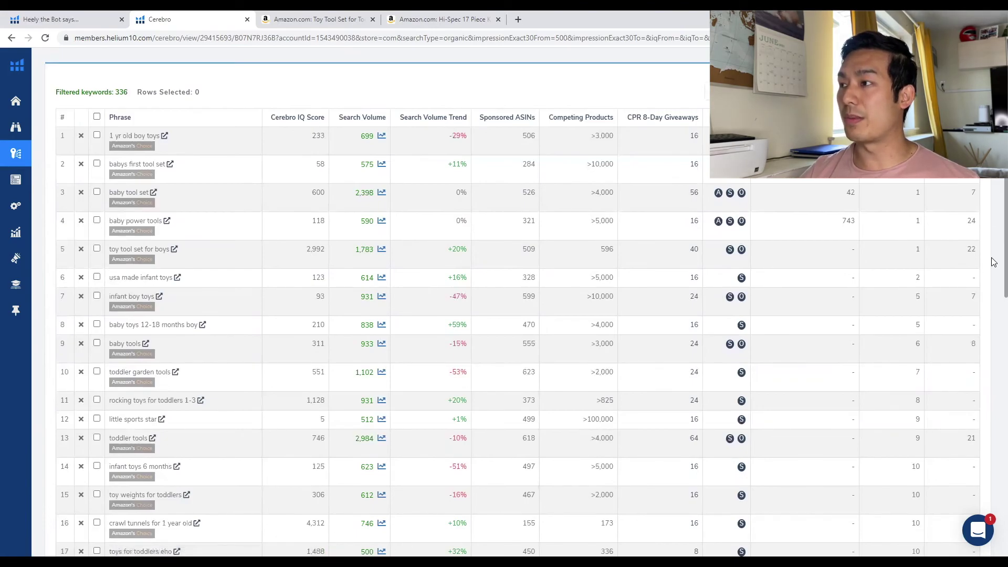
pyautogui.scroll(-5, 994, 262)
pyautogui.scroll(9, 992, 220)
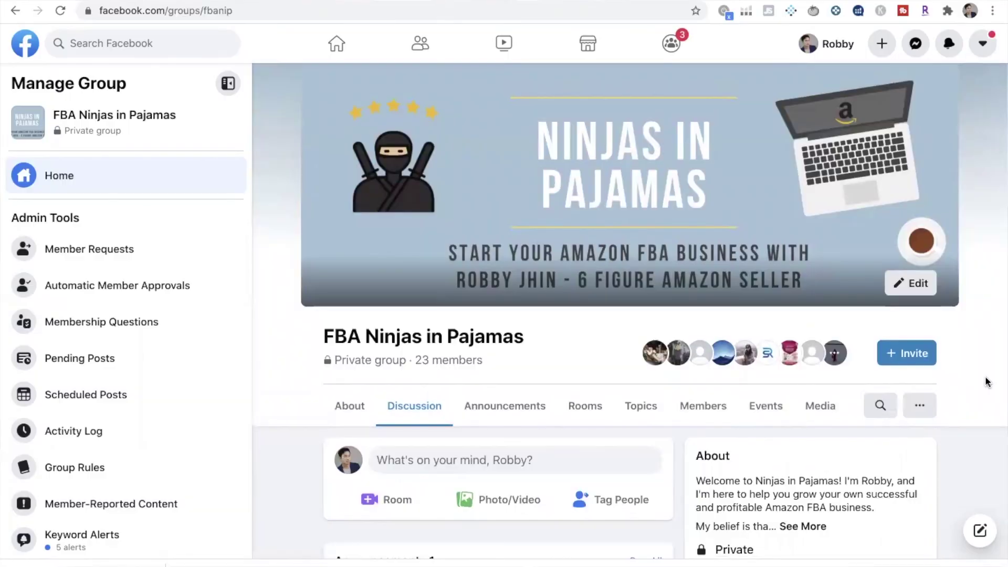
# - Look through the discussion posts and comments in the FBA Ninjas in Pajamas group on Facebook
pyautogui.scroll(-15, 987, 383)
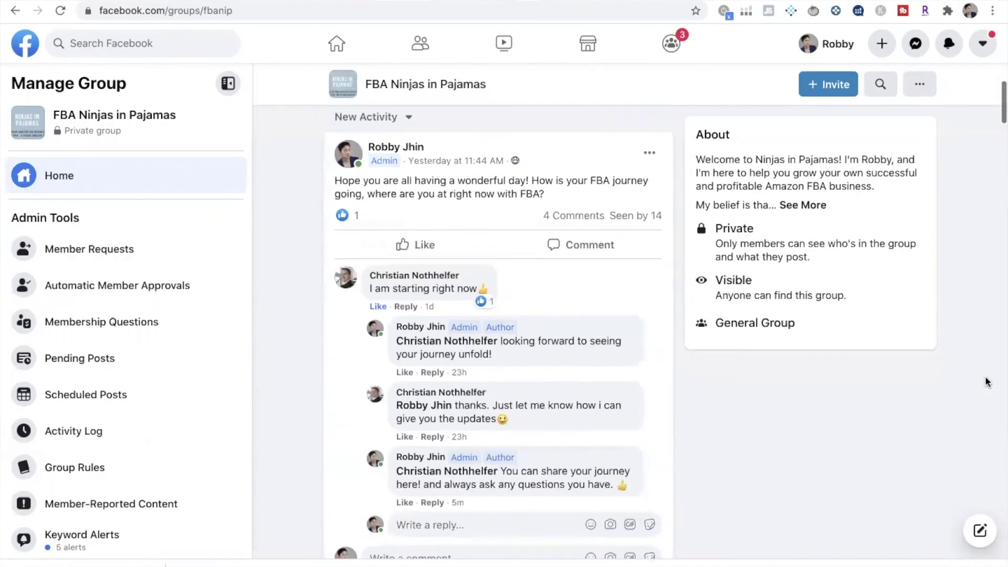
pyautogui.scroll(-10, 987, 382)
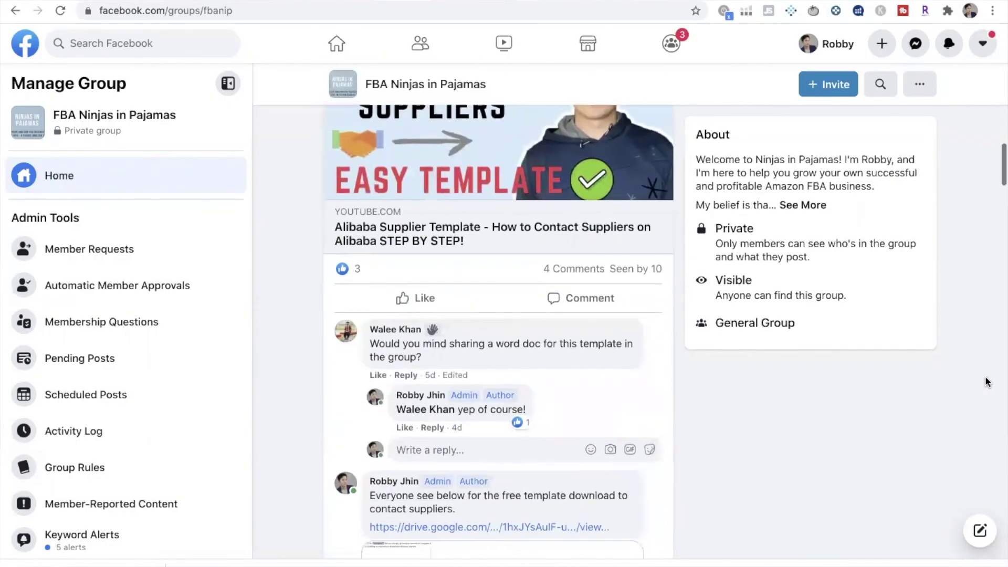
pyautogui.scroll(-5, 986, 383)
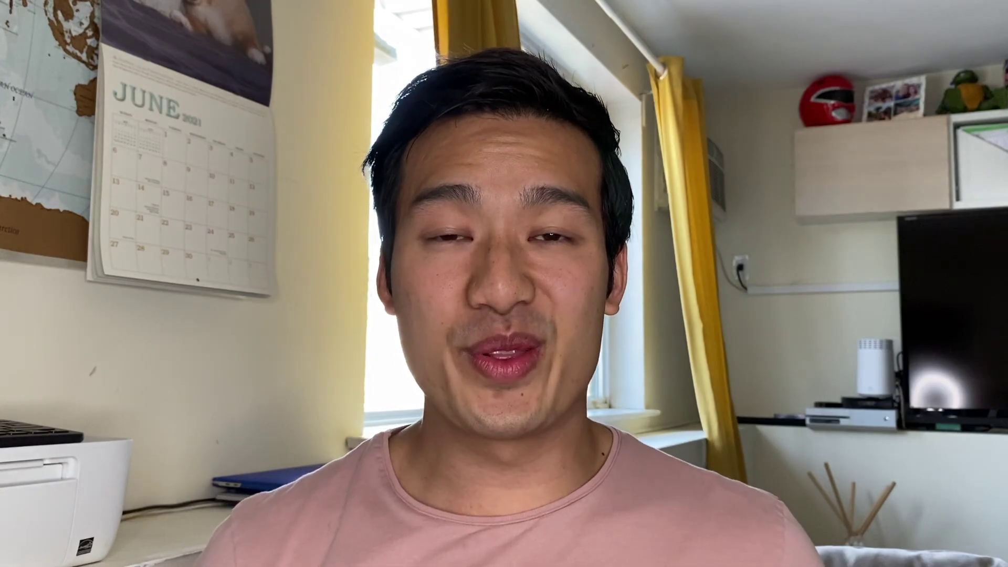